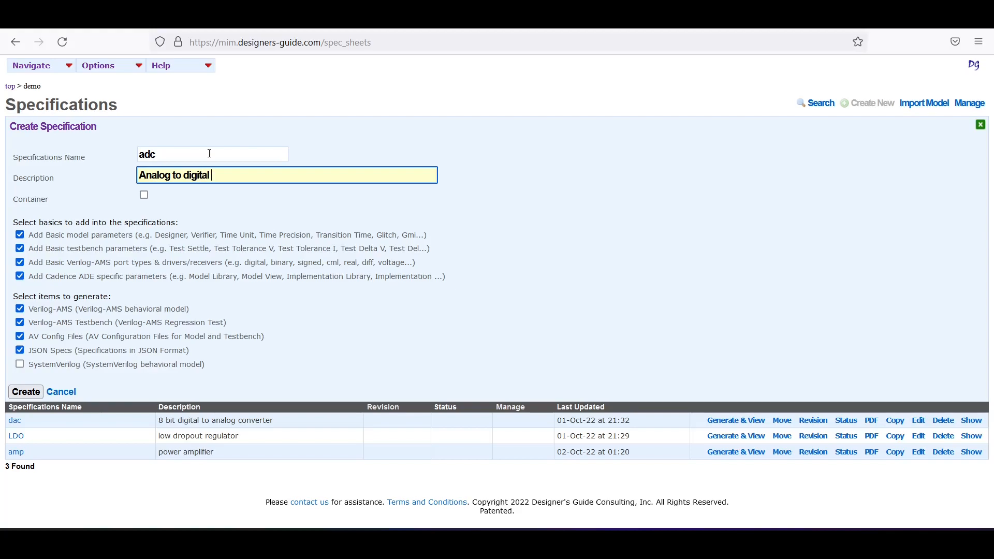
# Step: Create the adc specification described as "Analog to digital converter" and add eight empty rows to its ports
pyautogui.click(32, 392)
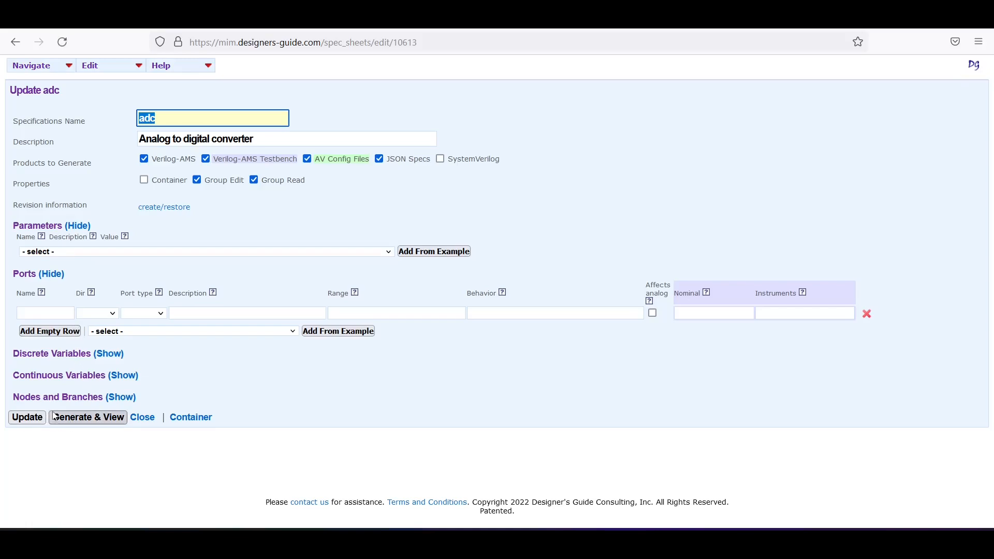
pyautogui.click(42, 334)
pyautogui.click(43, 345)
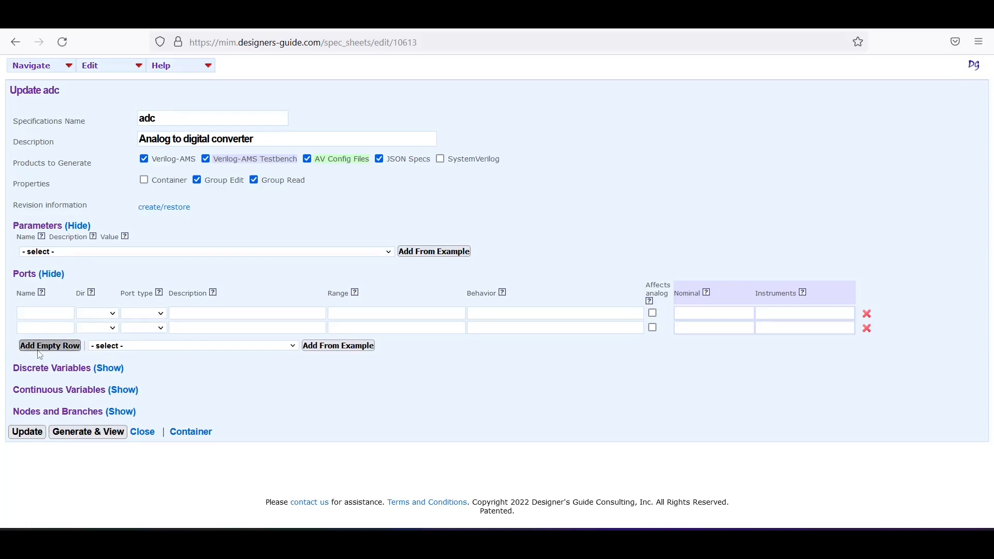
pyautogui.click(49, 359)
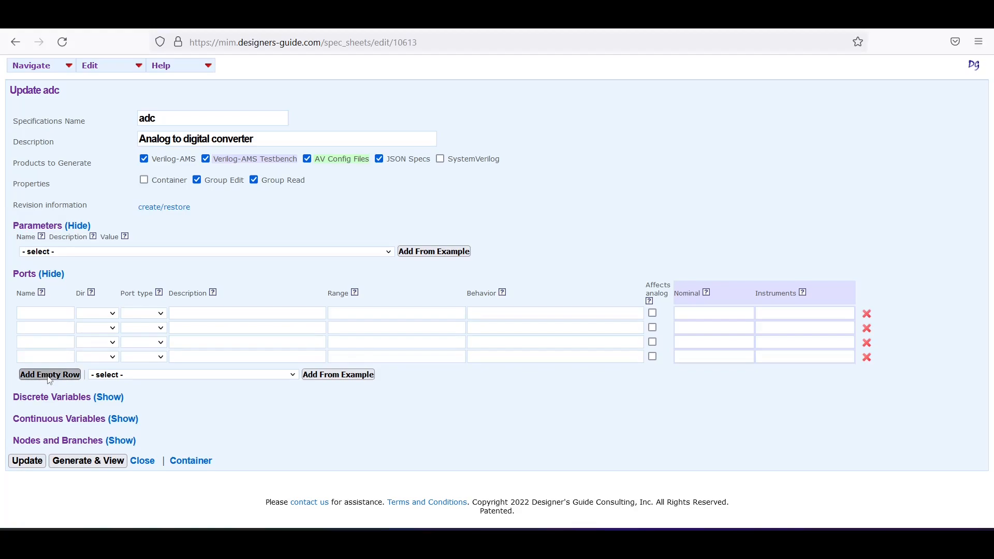
pyautogui.click(49, 377)
pyautogui.click(52, 391)
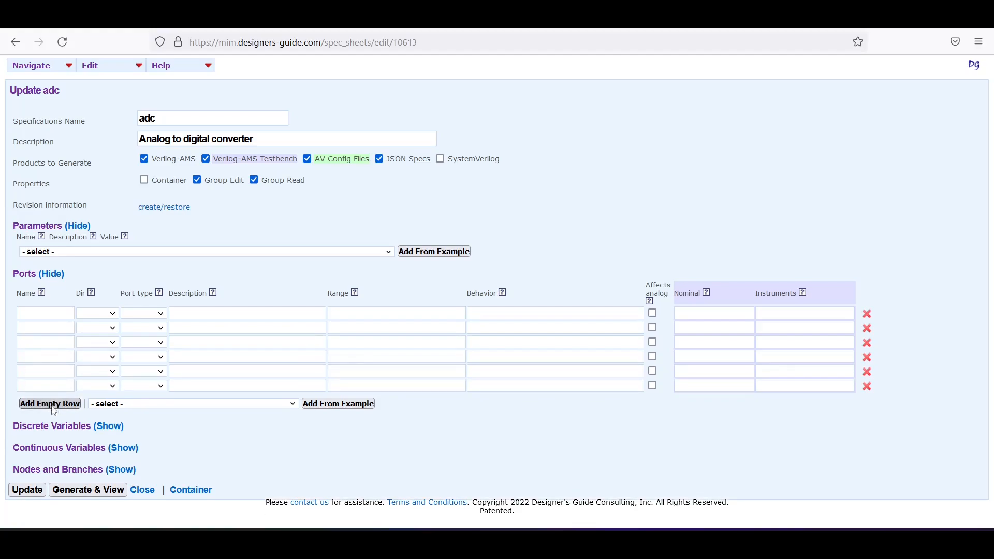
pyautogui.click(54, 409)
pyautogui.click(55, 419)
pyautogui.click(56, 435)
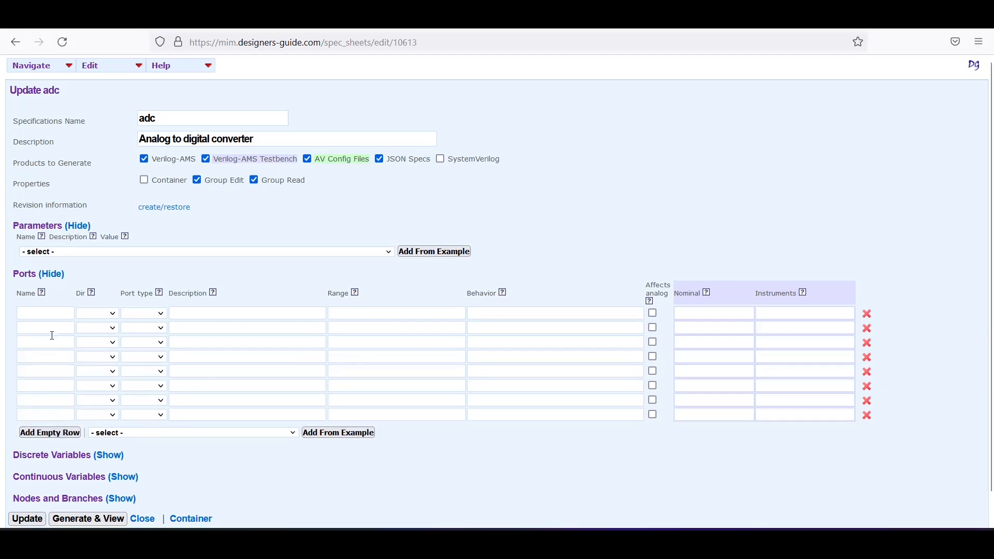
# Step: Define the first port as [7:0] out with direction output and port type signed
pyautogui.click(52, 316)
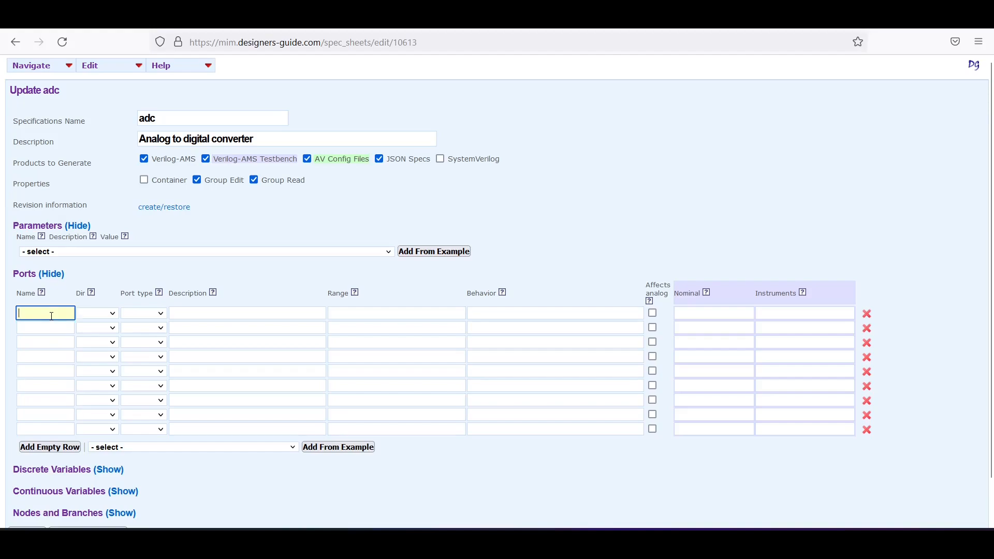
pyautogui.write('[7')
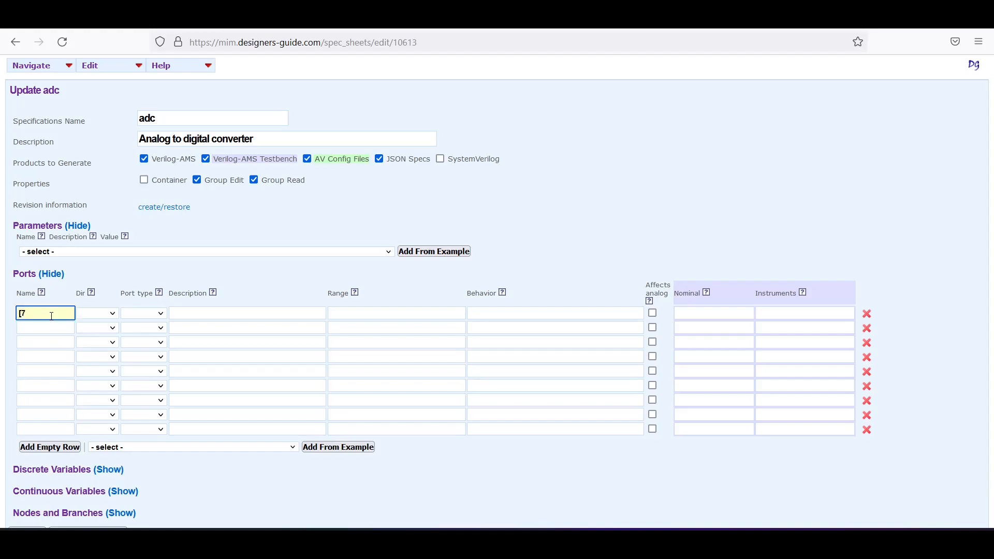
pyautogui.write(':0] out')
pyautogui.press('Tab')
pyautogui.press('o')
pyautogui.press('Tab')
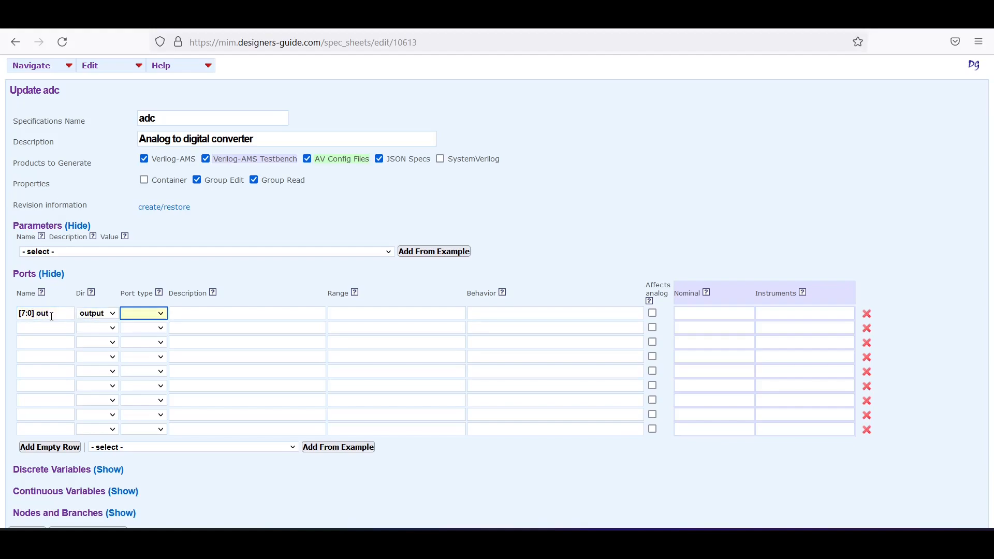
pyautogui.click(144, 313)
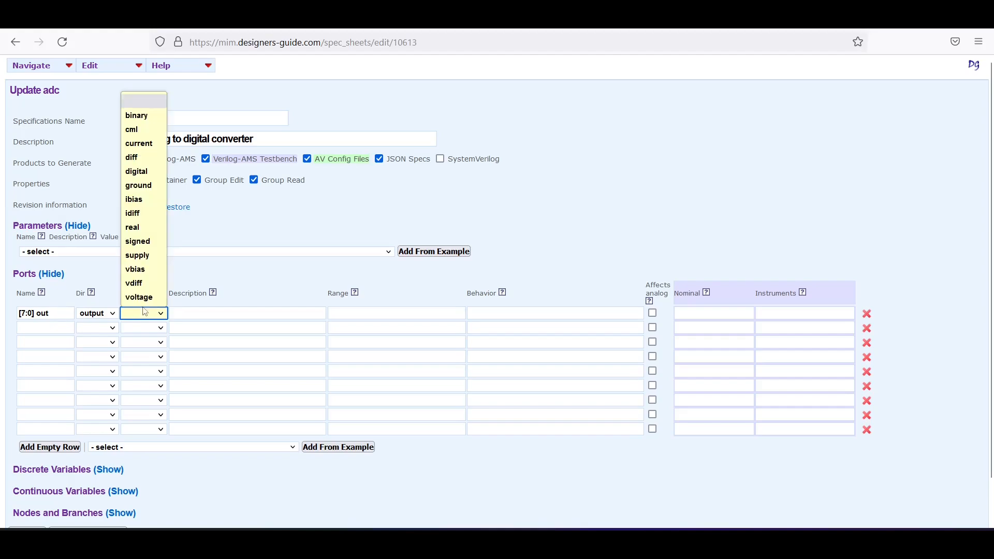
pyautogui.click(138, 241)
# Step: Define the second port as in with direction input and port type vdiff
pyautogui.click(51, 329)
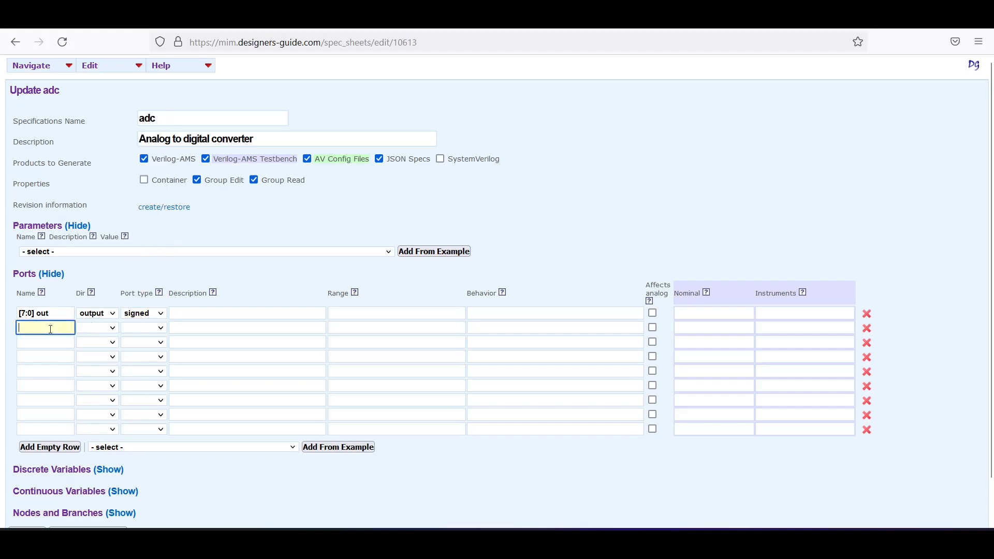
pyautogui.write('in')
pyautogui.press('Tab')
pyautogui.press('i')
pyautogui.press('Tab')
pyautogui.press('v')
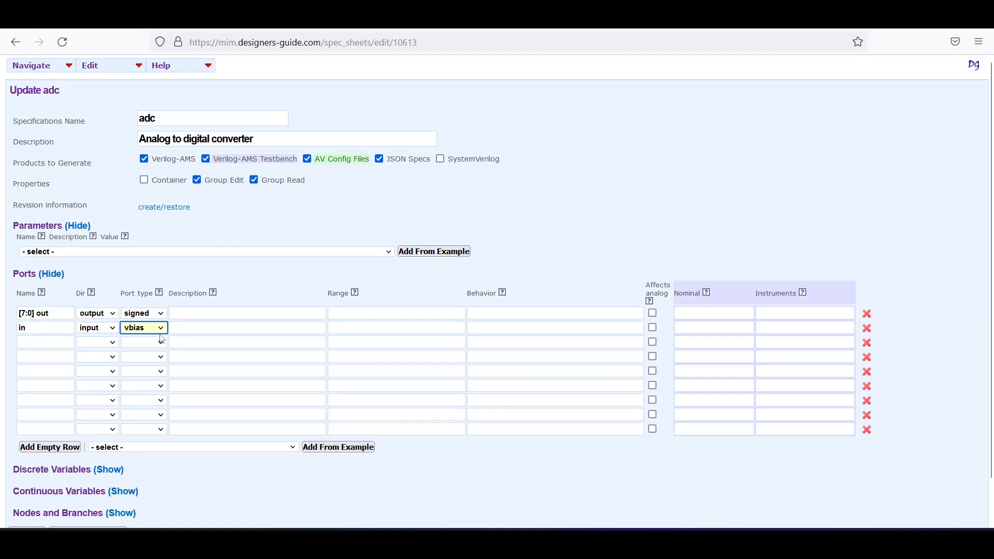
pyautogui.click(161, 329)
pyautogui.click(159, 300)
# Step: Define the third port as clk with direction input and port type digital
pyautogui.click(54, 333)
pyautogui.click(53, 340)
pyautogui.write('clk')
pyautogui.press('Tab')
pyautogui.press('i')
pyautogui.press('Tab')
pyautogui.press('d')
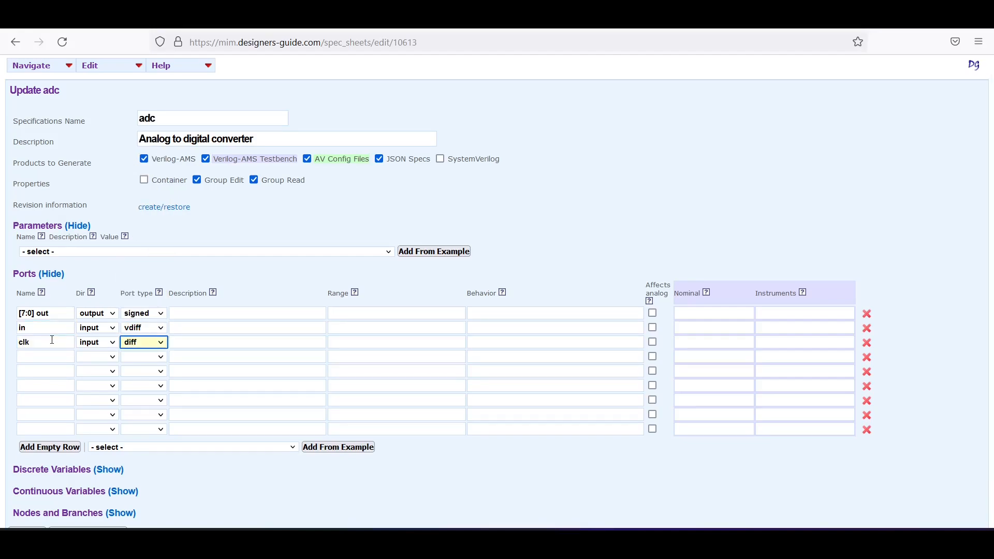
pyautogui.click(159, 344)
pyautogui.click(150, 200)
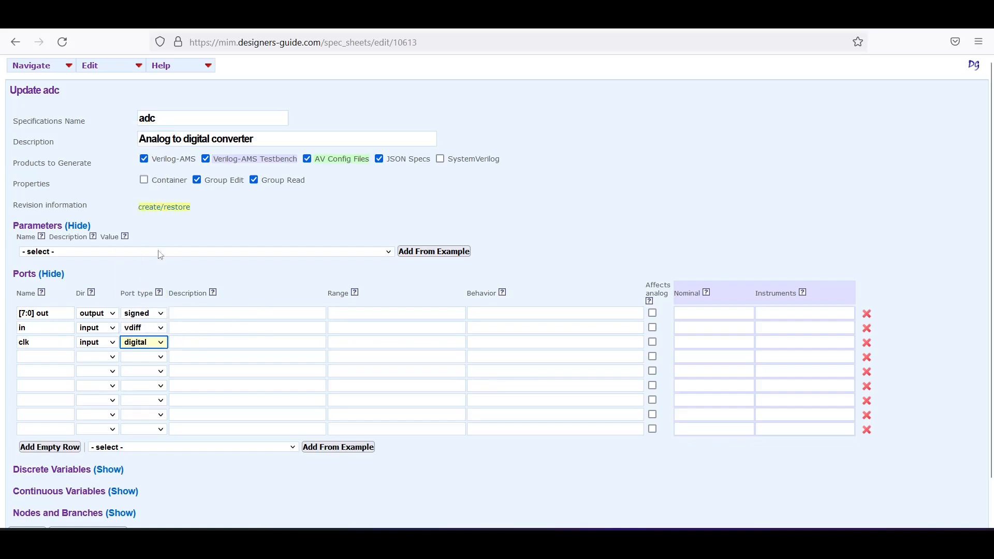
# Step: Define the fourth port as en with direction input and port type digital
pyautogui.click(62, 357)
pyautogui.write('en')
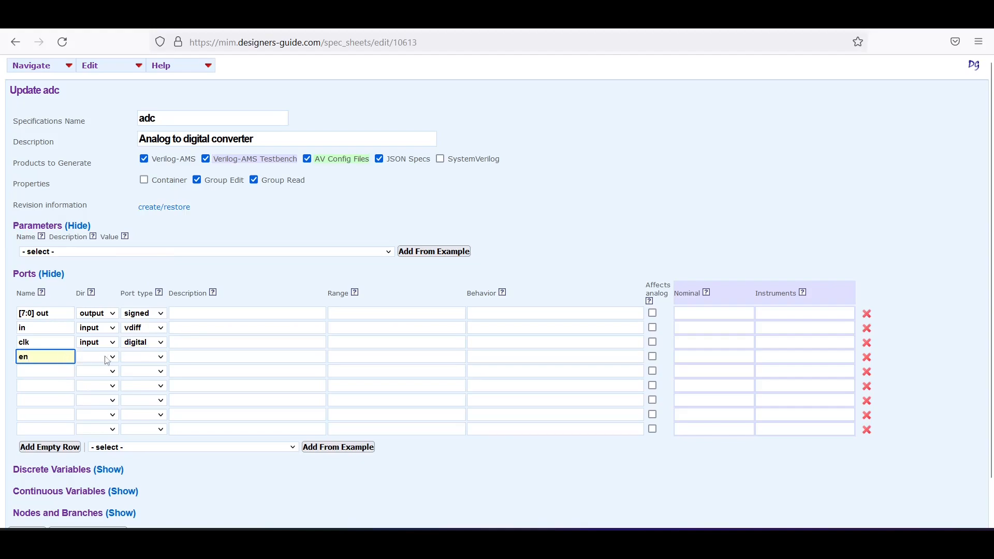
pyautogui.click(110, 360)
pyautogui.click(94, 387)
pyautogui.click(153, 358)
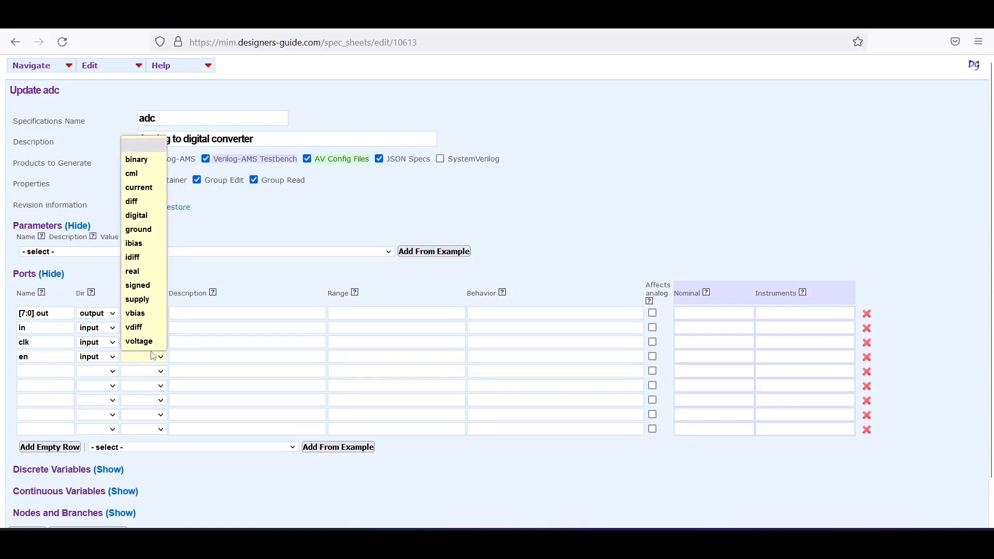
pyautogui.click(137, 215)
# Step: Define the fifth port as ibias with direction input and port type ibias
pyautogui.click(55, 371)
pyautogui.write('ibias')
pyautogui.click(89, 372)
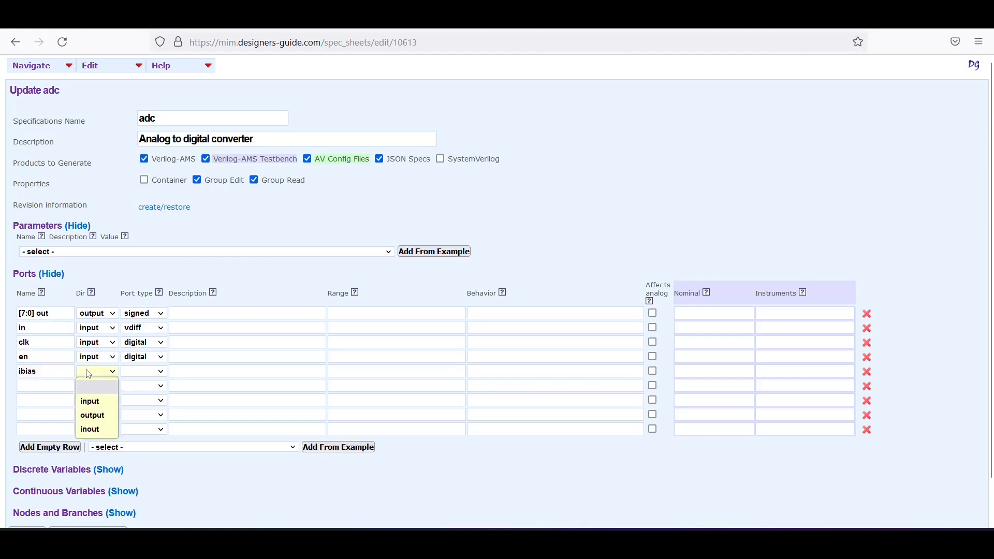
pyautogui.click(91, 399)
pyautogui.click(150, 373)
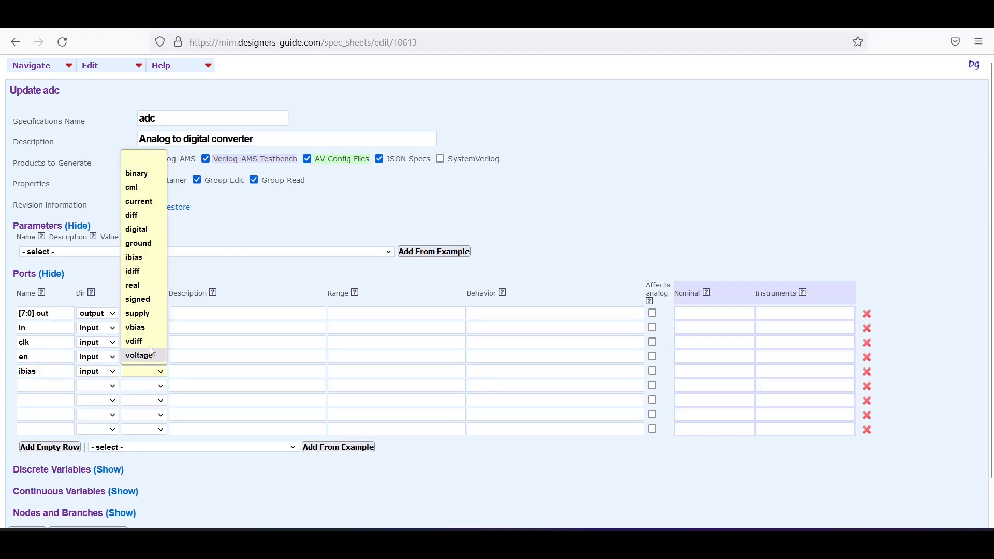
pyautogui.click(145, 258)
# Step: Define the sixth port as vdd with direction input and port type supply
pyautogui.click(61, 386)
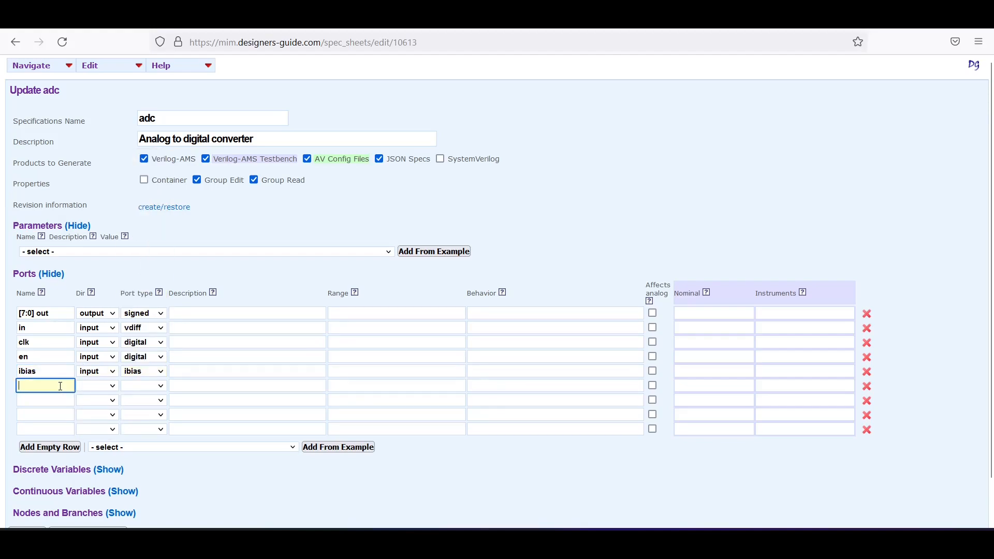
pyautogui.write('vdd')
pyautogui.click(86, 391)
pyautogui.click(89, 416)
pyautogui.click(151, 387)
pyautogui.click(150, 327)
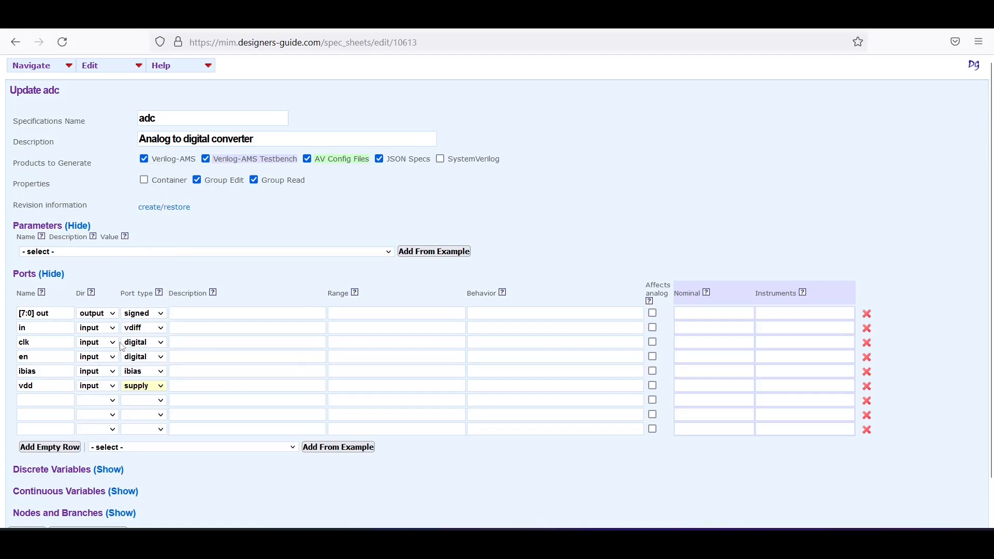
# Step: Define the seventh port as gnd with direction input and port type ground
pyautogui.click(49, 402)
pyautogui.write('gnd')
pyautogui.click(96, 401)
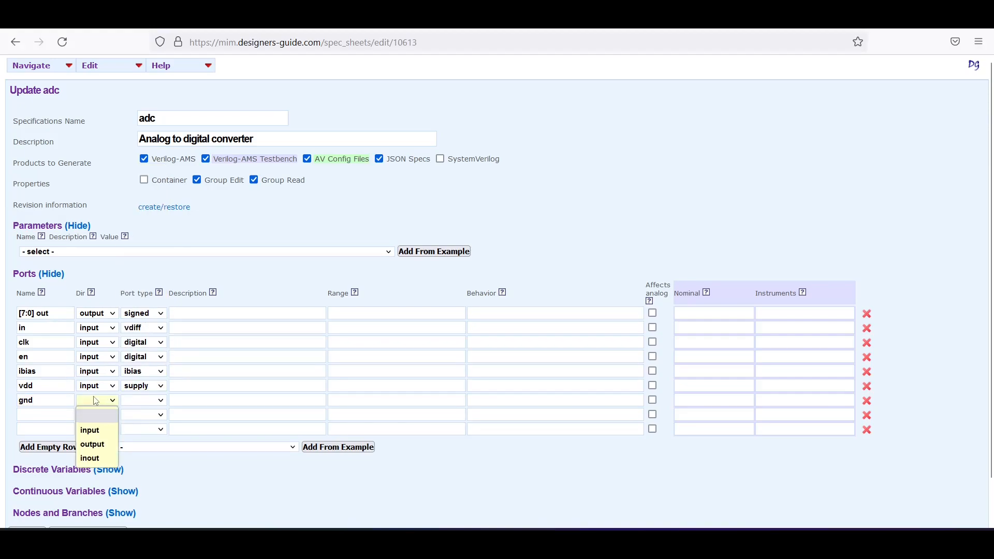
pyautogui.click(97, 428)
pyautogui.click(141, 402)
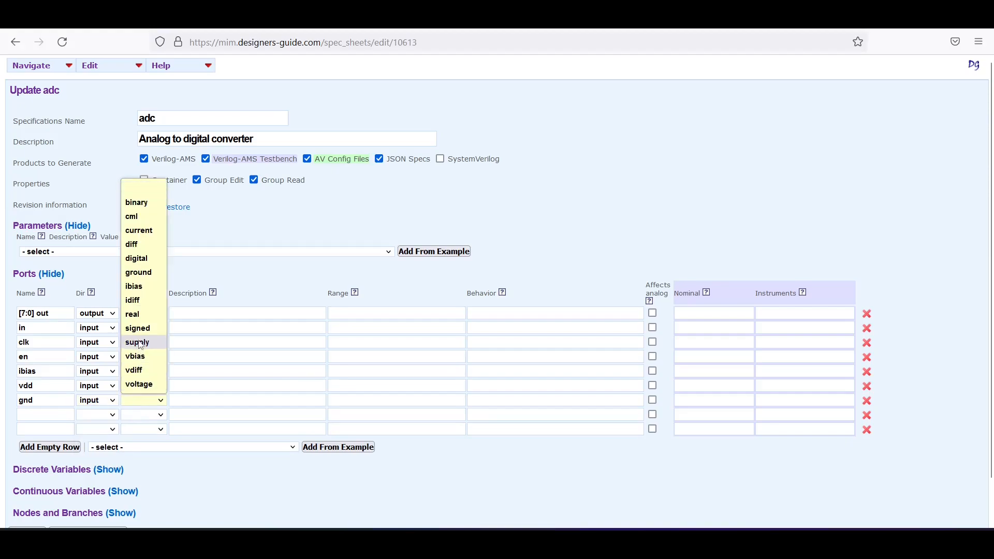
pyautogui.click(139, 272)
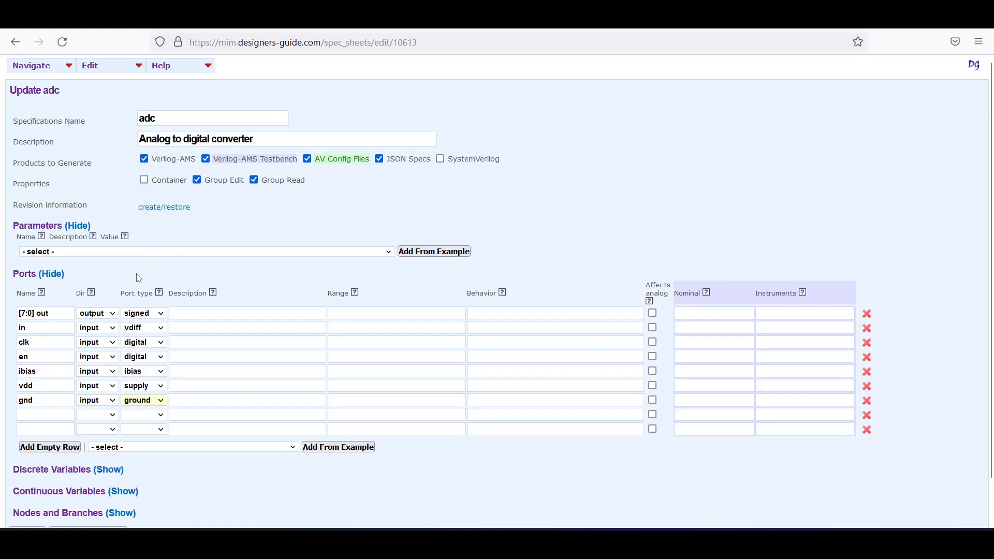
# Step: Describe the out, in, clk and en ports as "Output", "Input", "Clock" and "Enable" respectively
pyautogui.click(242, 313)
pyautogui.write('Output')
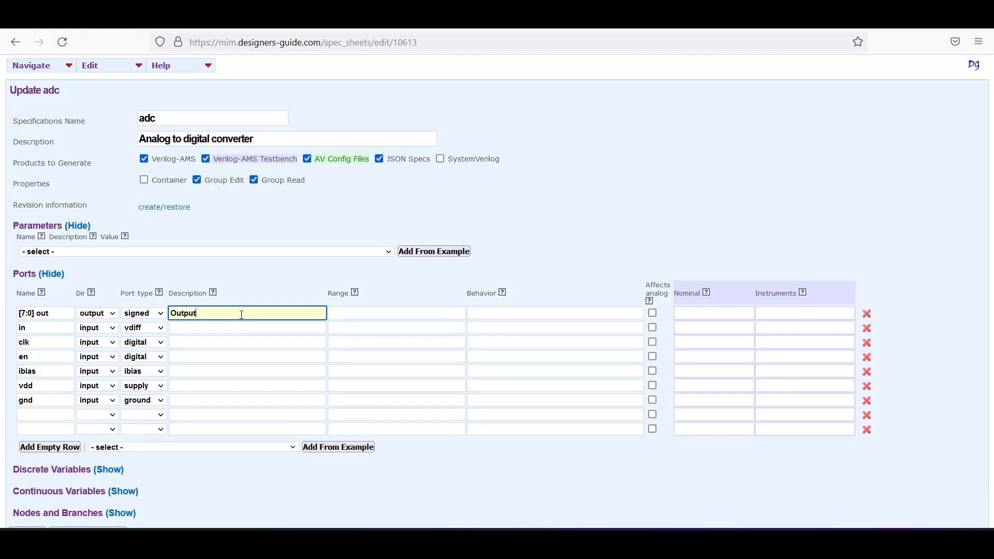
pyautogui.click(243, 324)
pyautogui.write('Input')
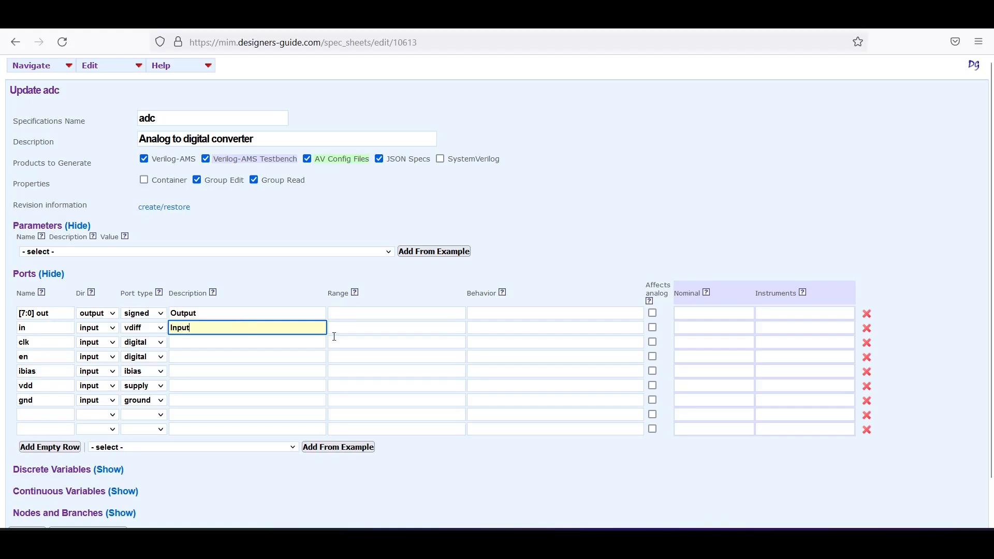
pyautogui.click(305, 345)
pyautogui.write('Clock')
pyautogui.click(309, 353)
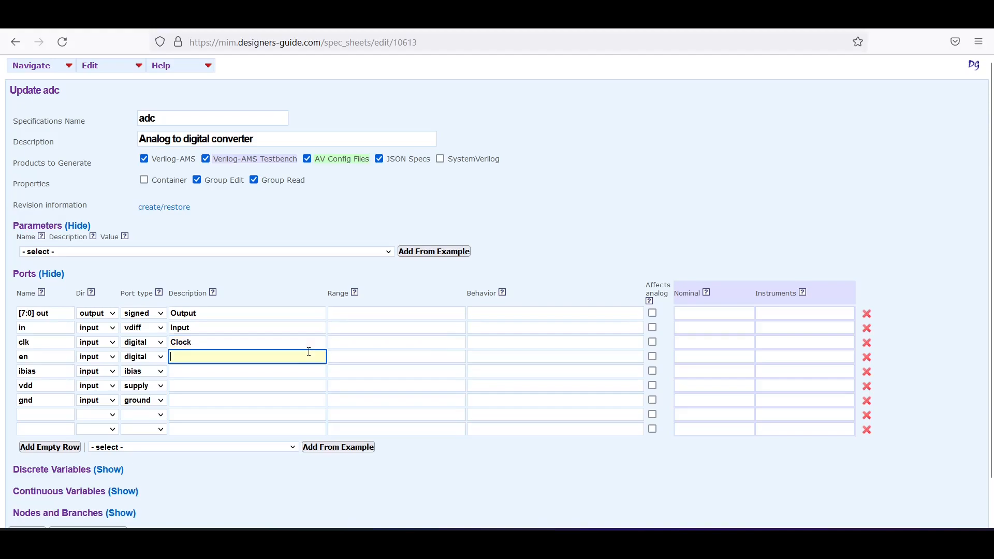
pyautogui.write('Enable')
# Step: Describe the ibias port as "Input bias current to ground"
pyautogui.click(305, 367)
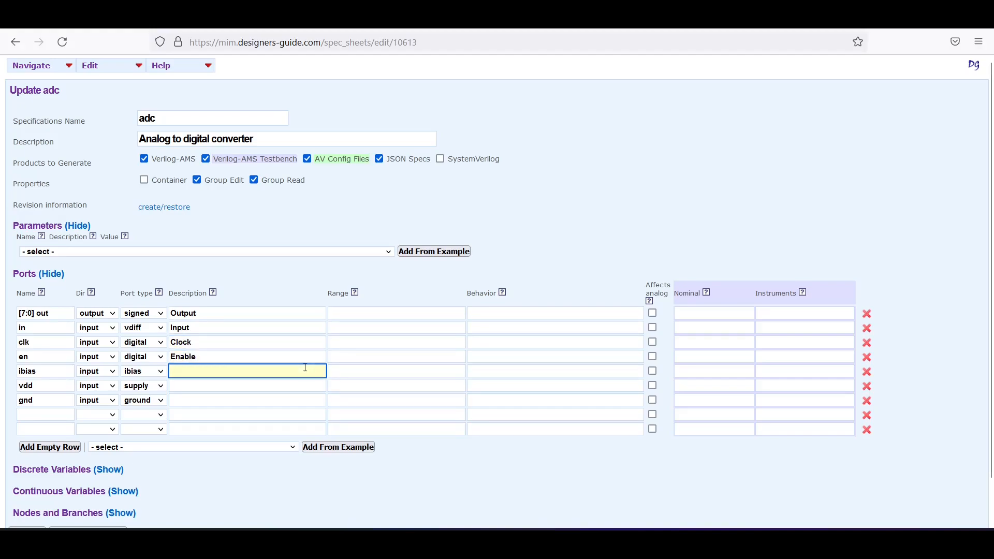
pyautogui.write('Input b')
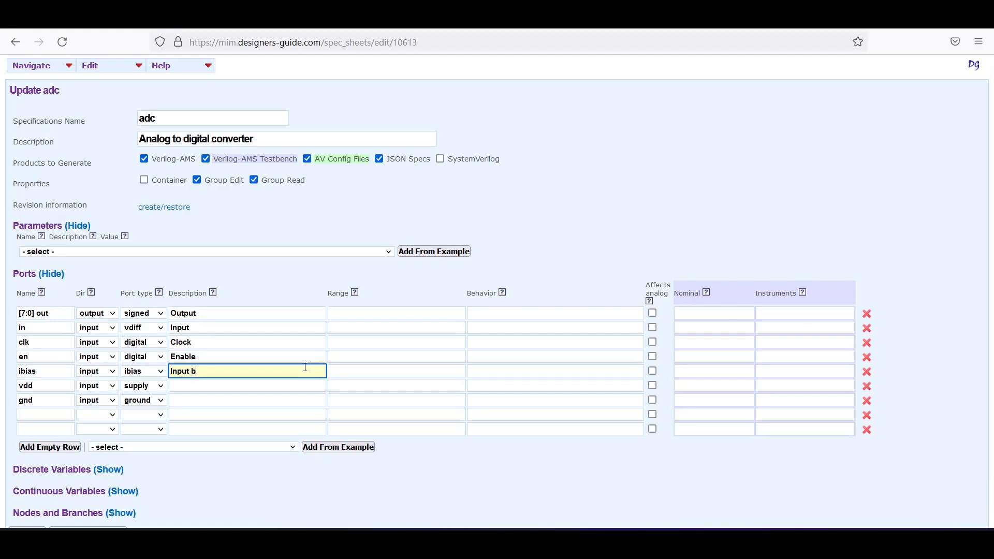
pyautogui.write('ias current to groun')
pyautogui.press('BackSpace')
pyautogui.press('BackSpace')
pyautogui.press('BackSpace')
pyautogui.press('BackSpace')
pyautogui.write('ground')
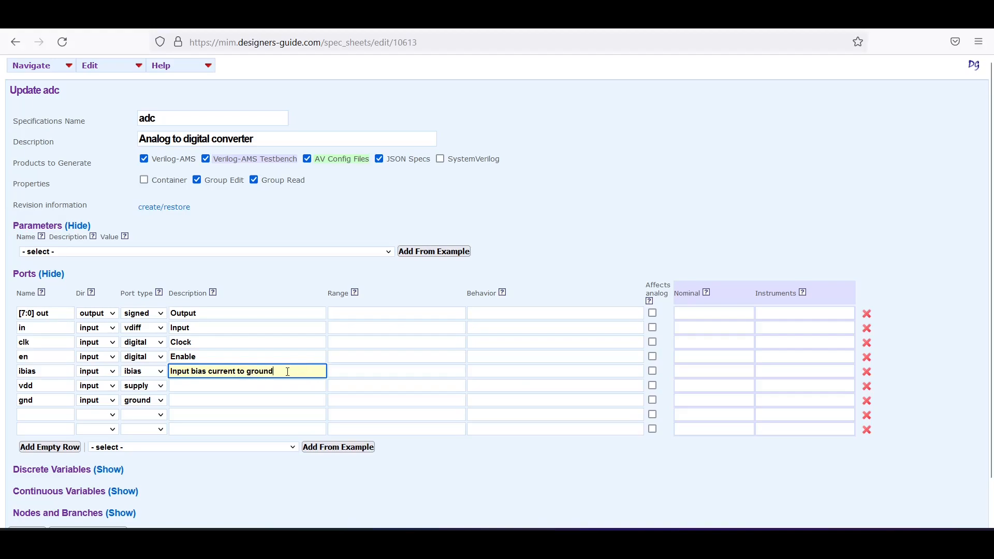
# Step: Describe the vdd port as "Positive supply" and the gnd port as "Ground"
pyautogui.click(271, 389)
pyautogui.write('positive supply')
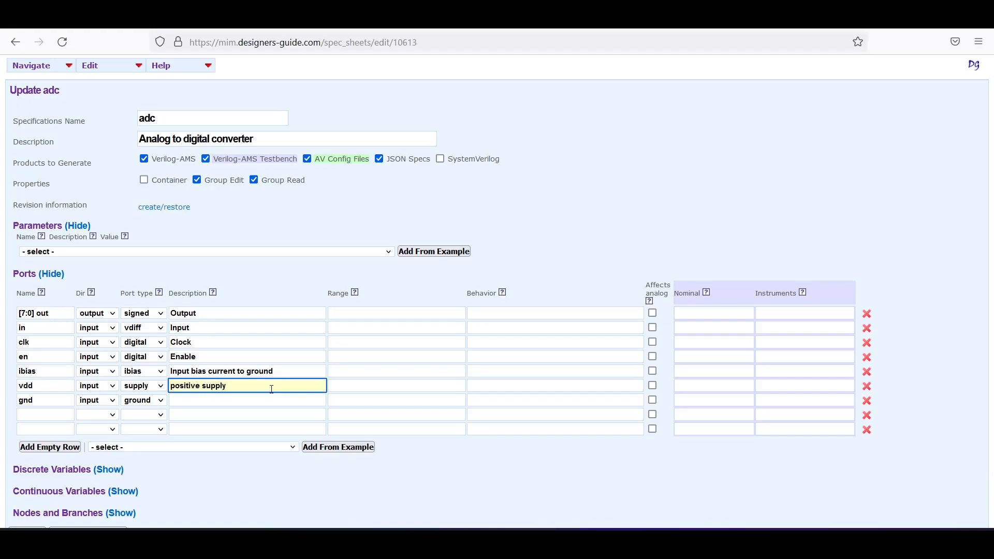
pyautogui.moveTo(176, 388); pyautogui.dragTo(170, 396)
pyautogui.write('P')
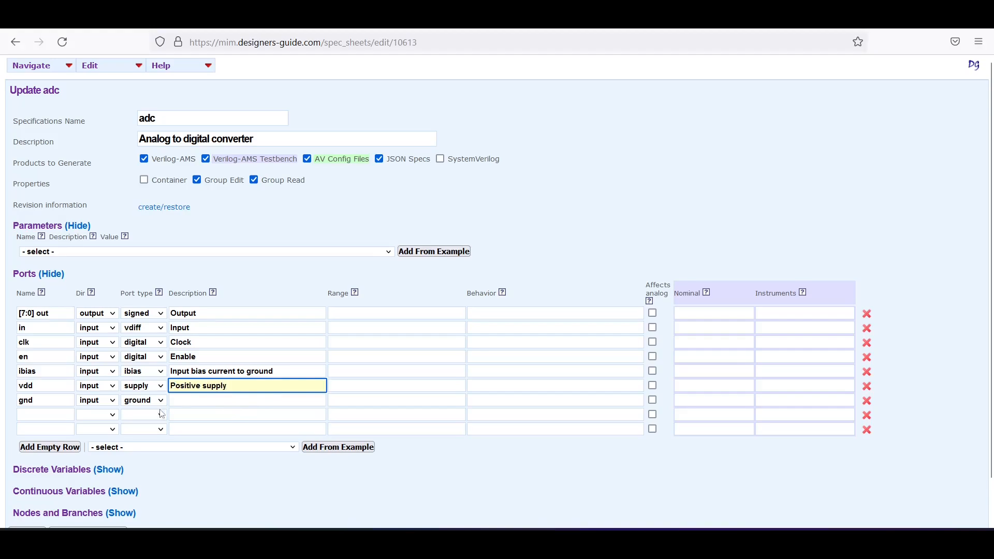
pyautogui.click(191, 399)
pyautogui.write('Ground')
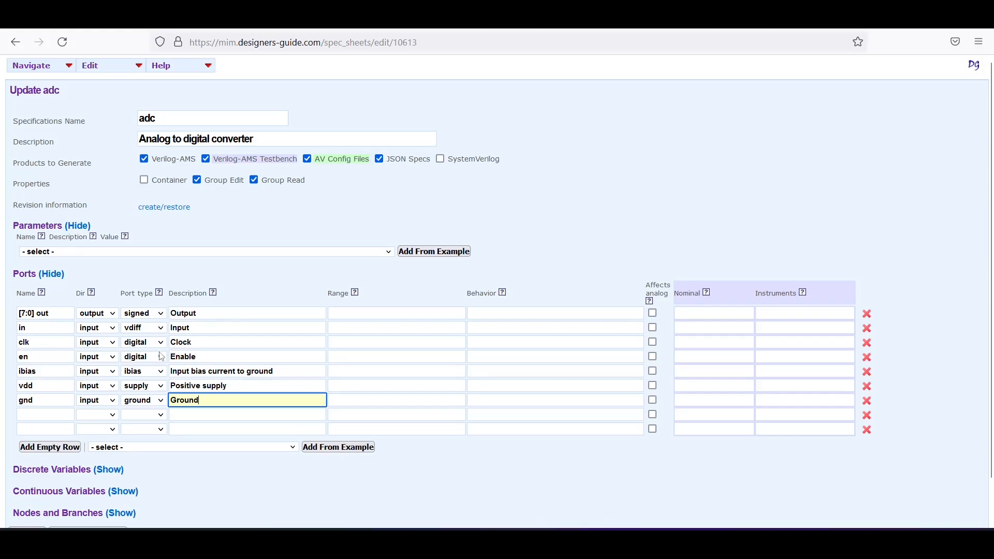
# Step: Set the behavior of the en port to "alive = en && !Fault with protect"
pyautogui.click(505, 360)
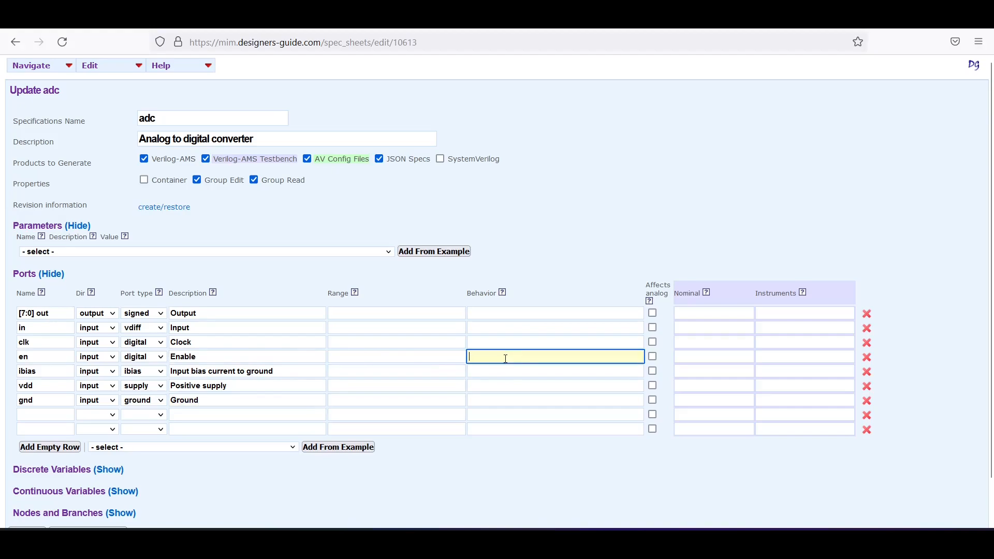
pyautogui.write('alive =')
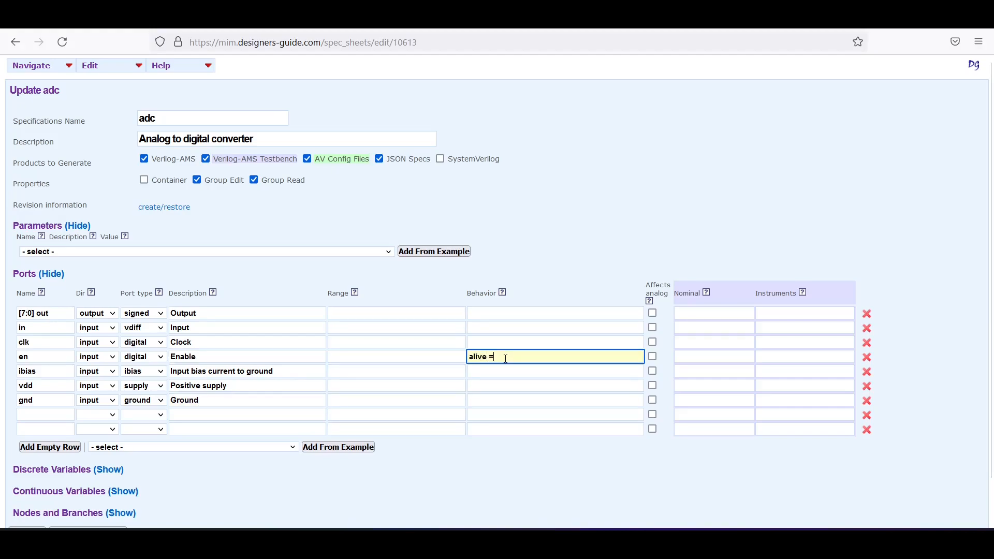
pyautogui.write(' en')
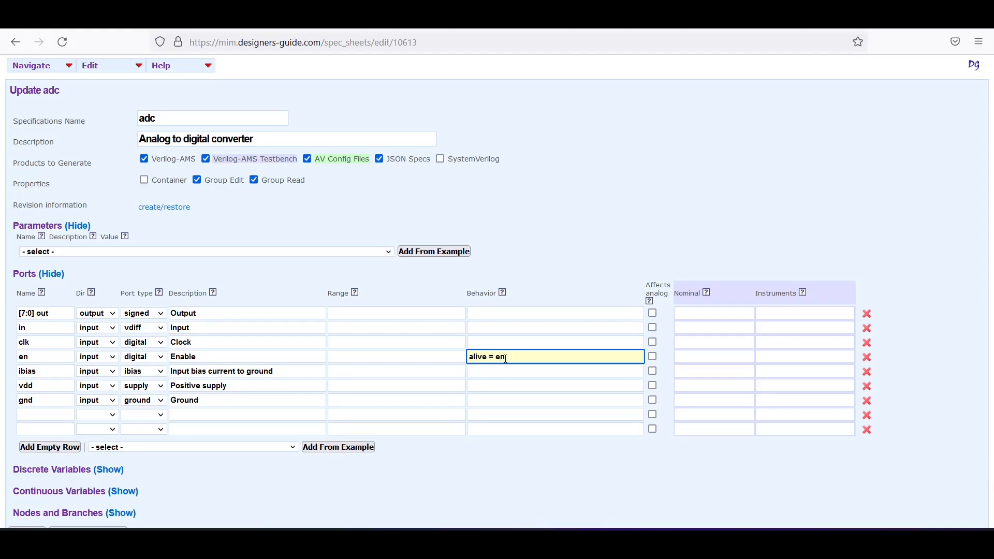
pyautogui.write('&& !Fault with')
pyautogui.write('protect')
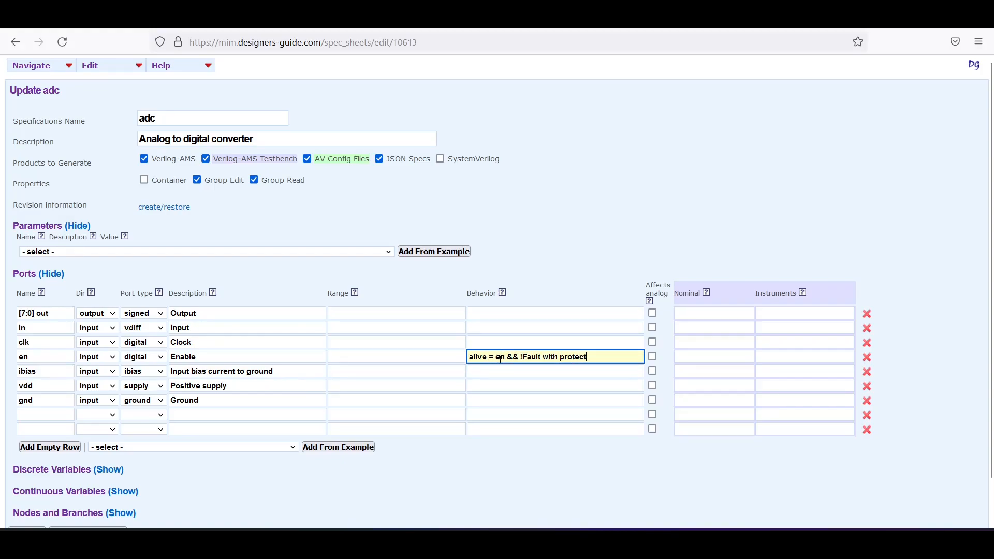
# Step: Set the behavior of the in port to "Vin = Vd"
pyautogui.click(490, 326)
pyautogui.write('Vin')
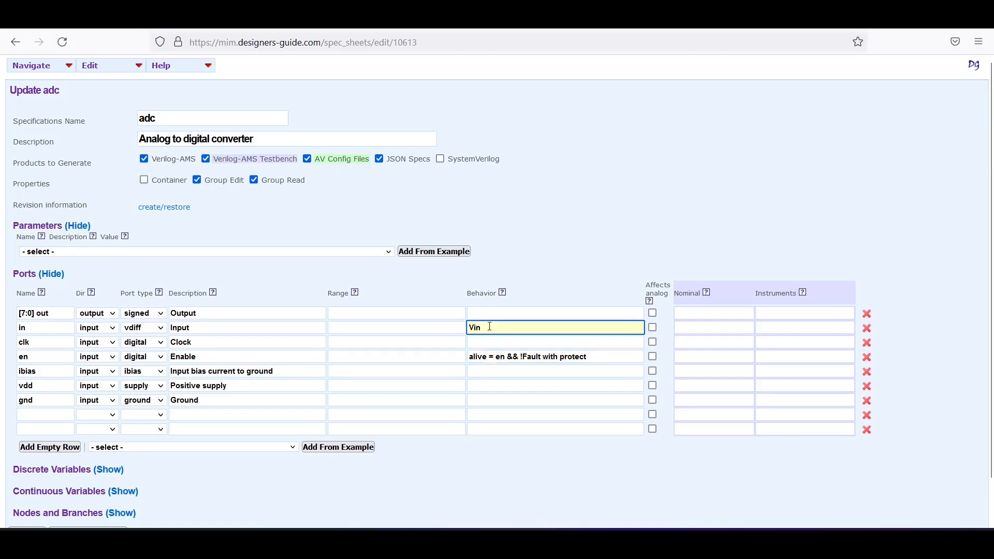
pyautogui.write(' = Vd')
# Step: Add a discrete variable named "sampled" of type real with the description "Sampled Input"
pyautogui.scroll(-2, 477, 329)
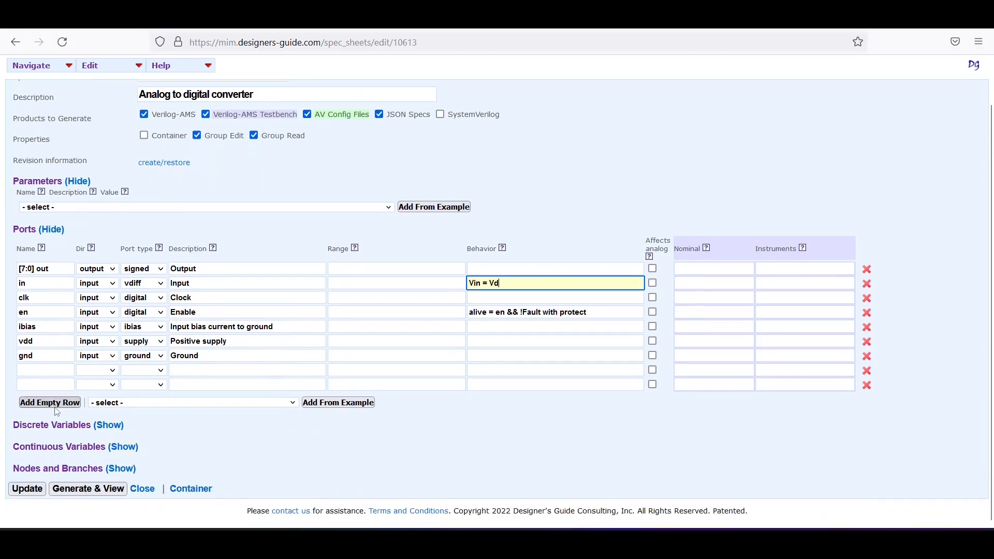
pyautogui.click(120, 431)
pyautogui.scroll(-2, 93, 414)
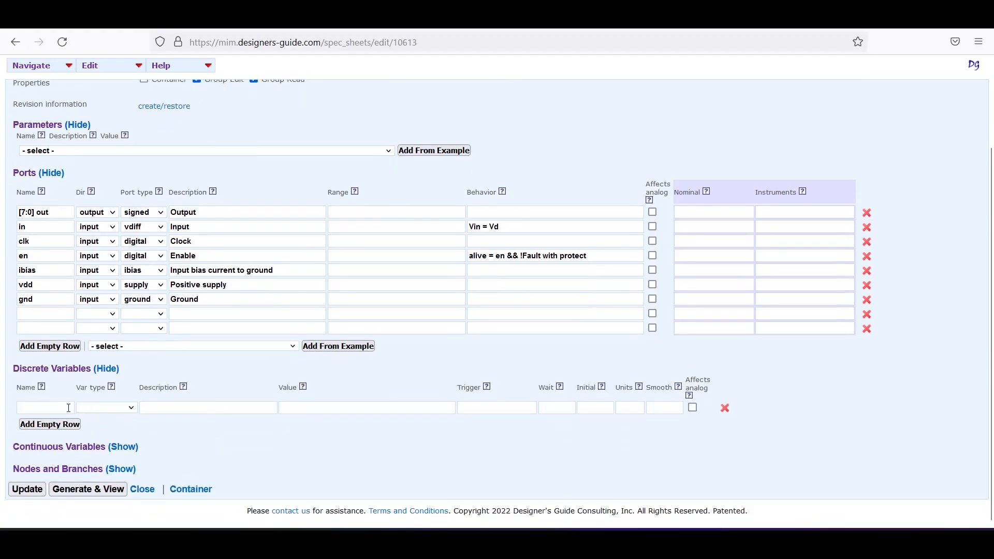
pyautogui.click(64, 409)
pyautogui.write('sampled')
pyautogui.click(98, 409)
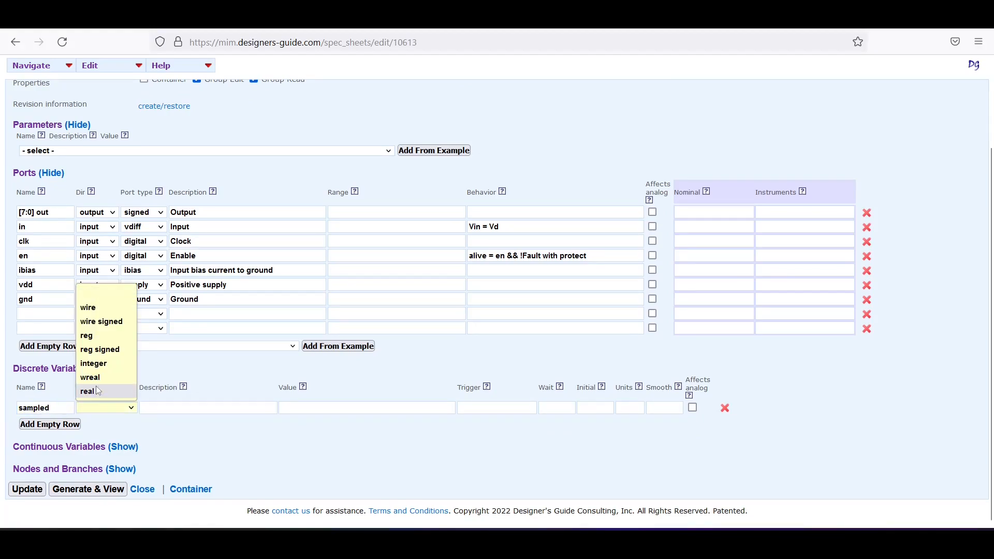
pyautogui.click(95, 391)
pyautogui.click(209, 407)
pyautogui.write('Sampled Input')
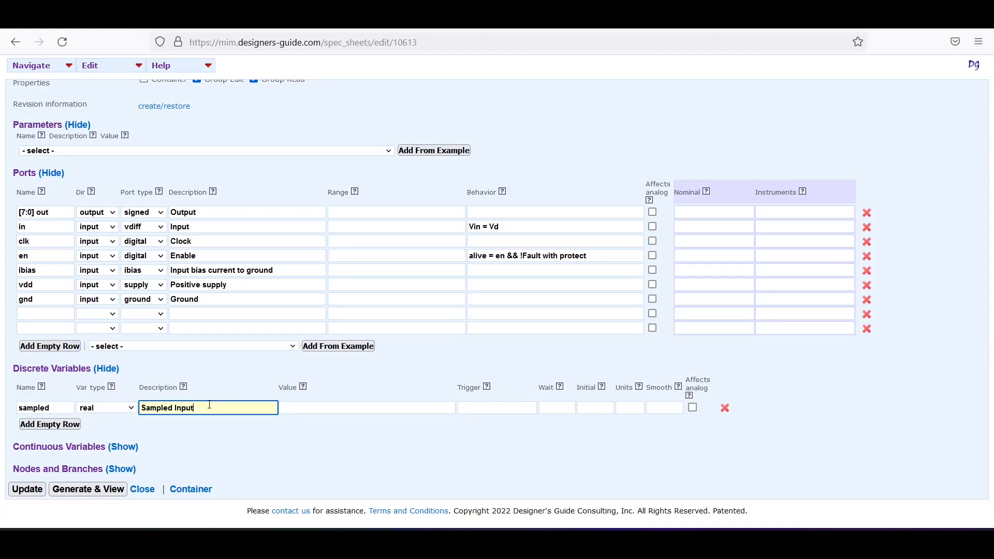
# Step: Set the sampled variable's value to "Vin" and its trigger to "posedge clk"
pyautogui.click(339, 409)
pyautogui.write('V')
pyautogui.write('in')
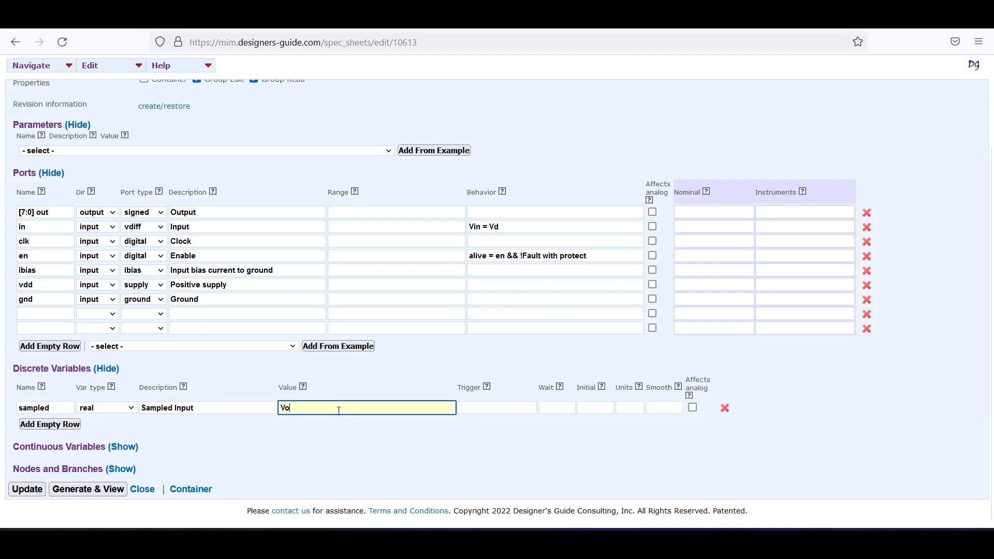
pyautogui.click(505, 409)
pyautogui.write('pose')
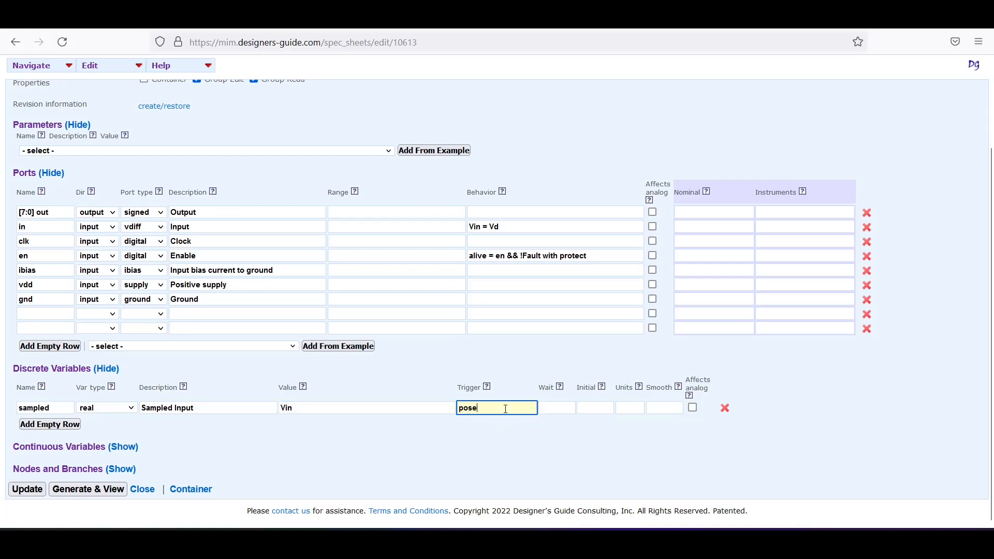
pyautogui.write('dge clk')
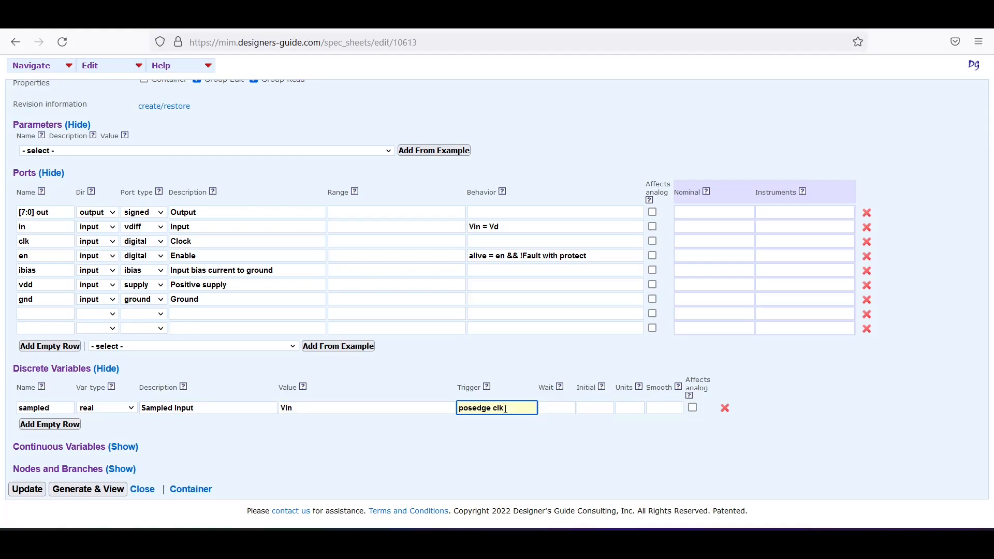
# Step: Set the behavior of the out port to "alive * adc(sampled, -1, 1, 256)"
pyautogui.scroll(3, 505, 409)
pyautogui.click(507, 315)
pyautogui.write('alive * adc(s')
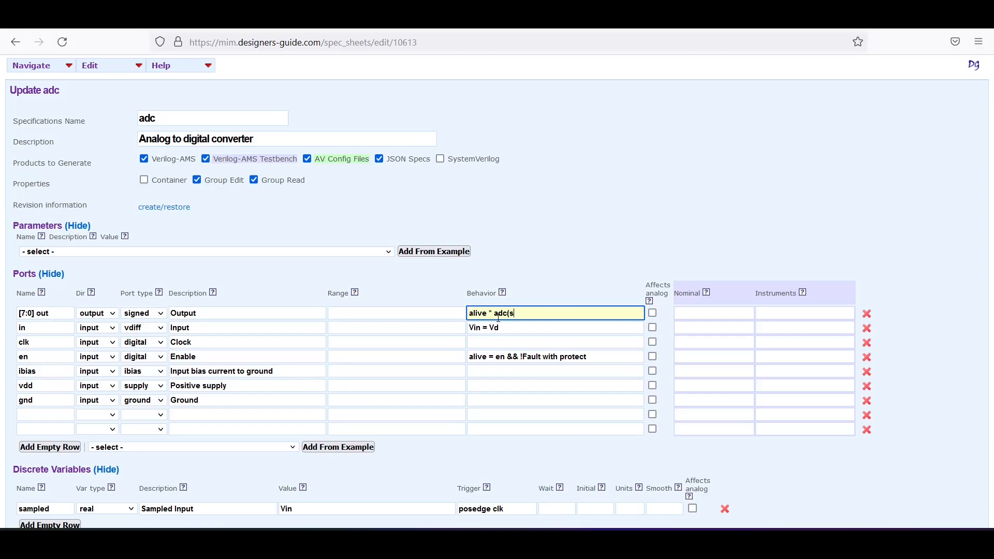
pyautogui.write('ampled, -1, 1, 256)')
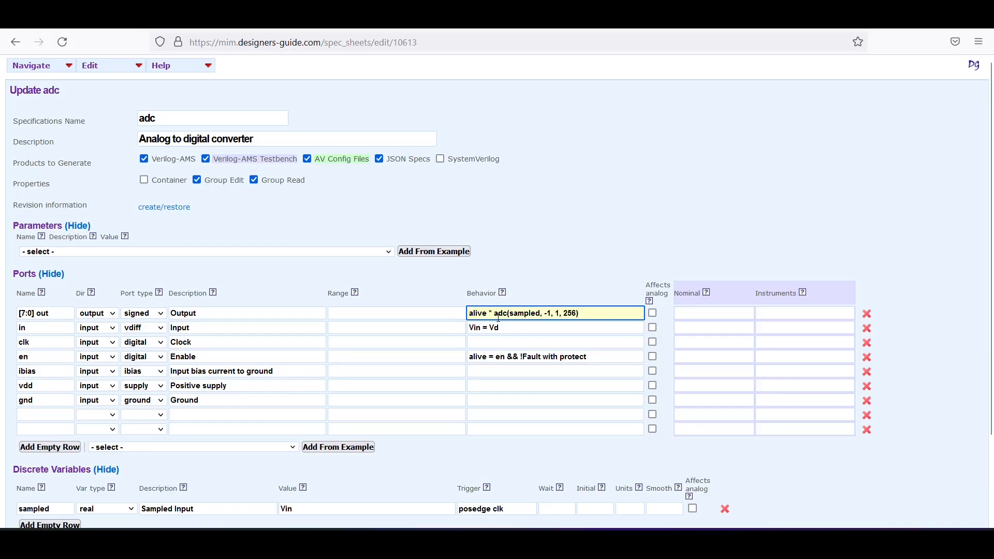
# Step: Set the range of the ibias port to "0.9uA to 1.1uA when en for 1us"
pyautogui.scroll(-3, 501, 314)
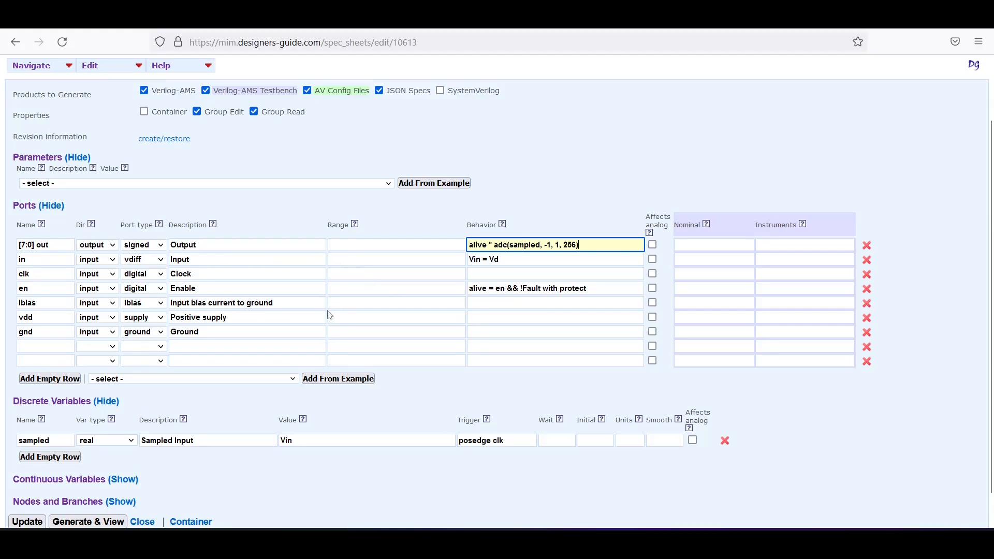
pyautogui.click(344, 304)
pyautogui.write('0.9uA to ')
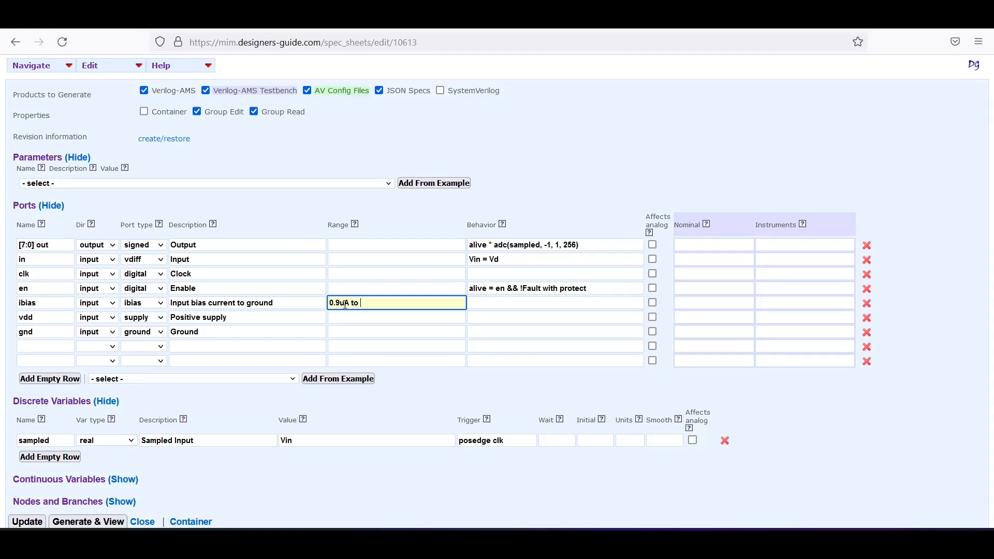
pyautogui.write('1.1uA when en for 1us')
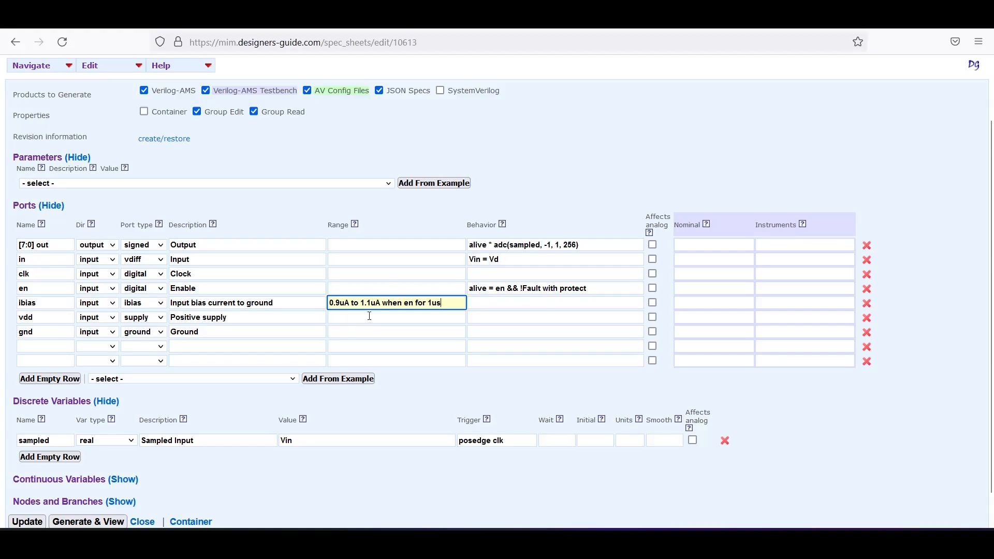
# Step: Set the vdd port's range to "2.3V to 2.7V when en for 1us" and the gnd port's range to "-10mV to 10mV"
pyautogui.click(383, 313)
pyautogui.write('2.3')
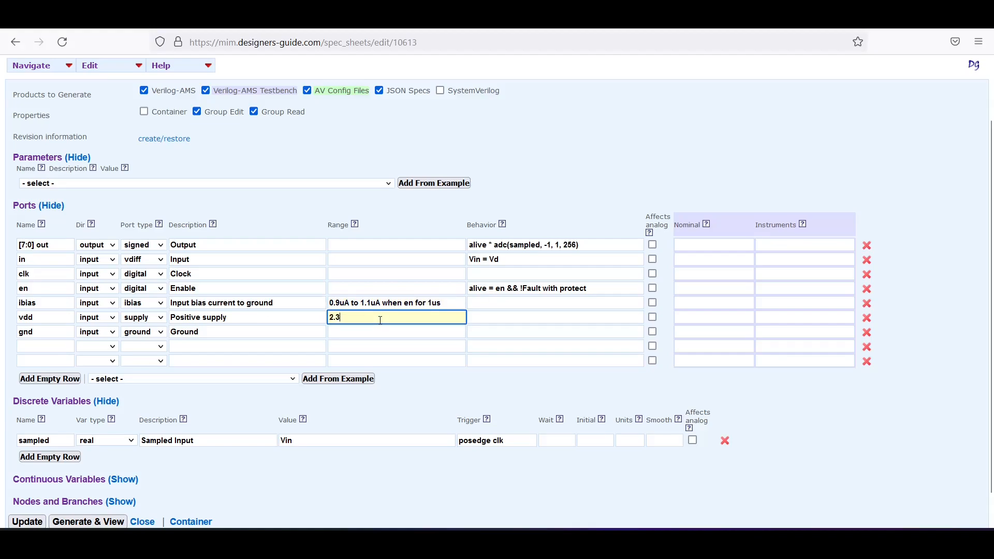
pyautogui.write('V to 2.')
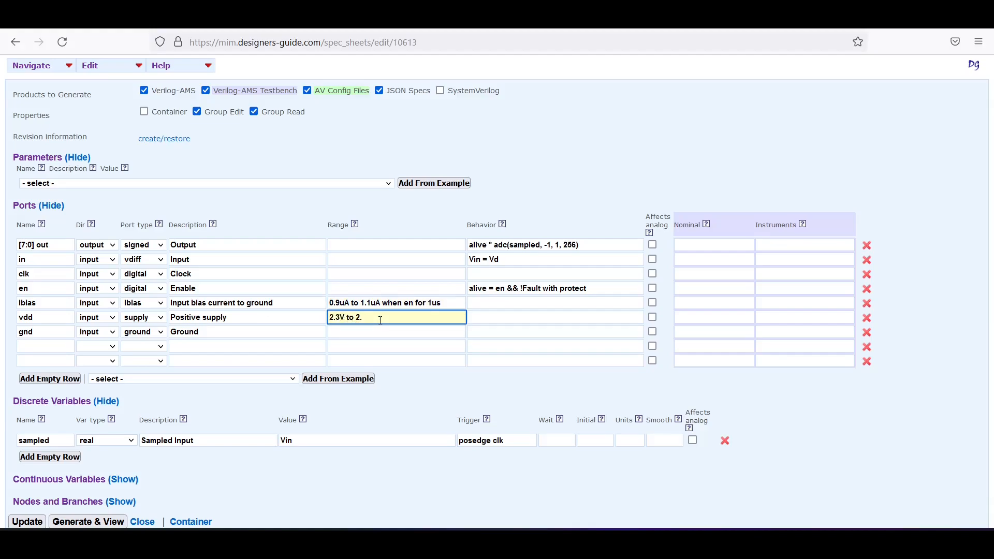
pyautogui.write('7V when en for 1us')
pyautogui.click(376, 333)
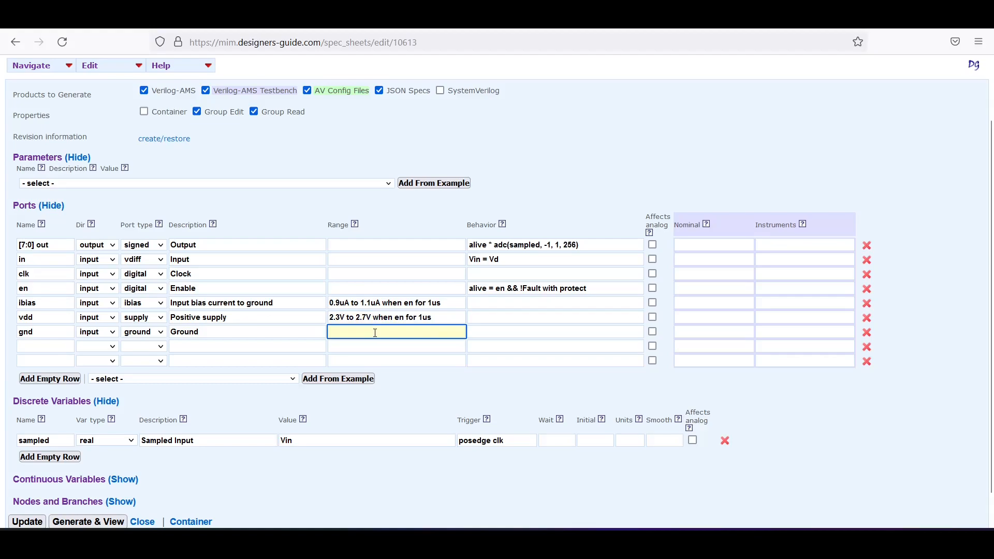
pyautogui.write('-10')
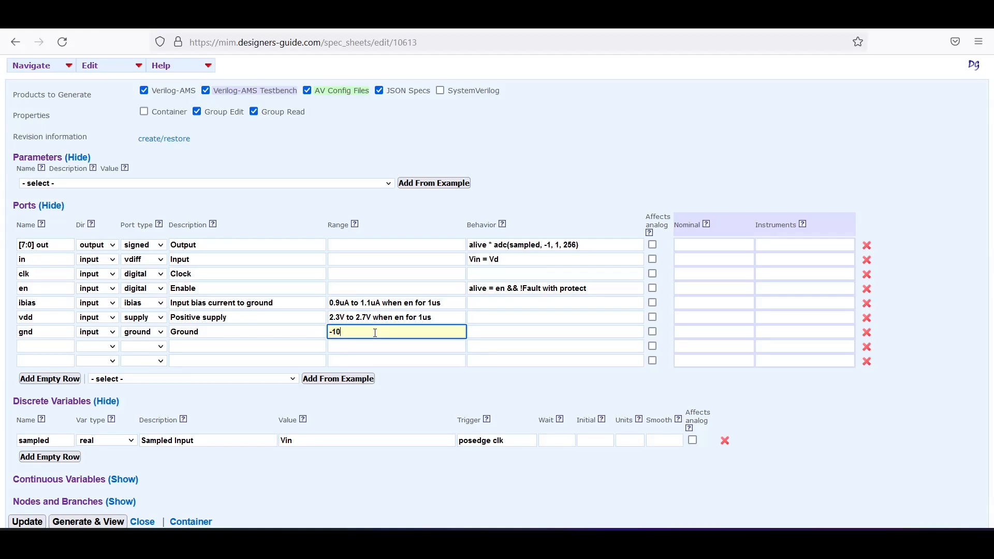
pyautogui.write('mV to 10mV')
# Step: Generate and view the products, highlighting the Verilog-AMS file's line count and the module name in the generated model
pyautogui.scroll(-2, 381, 362)
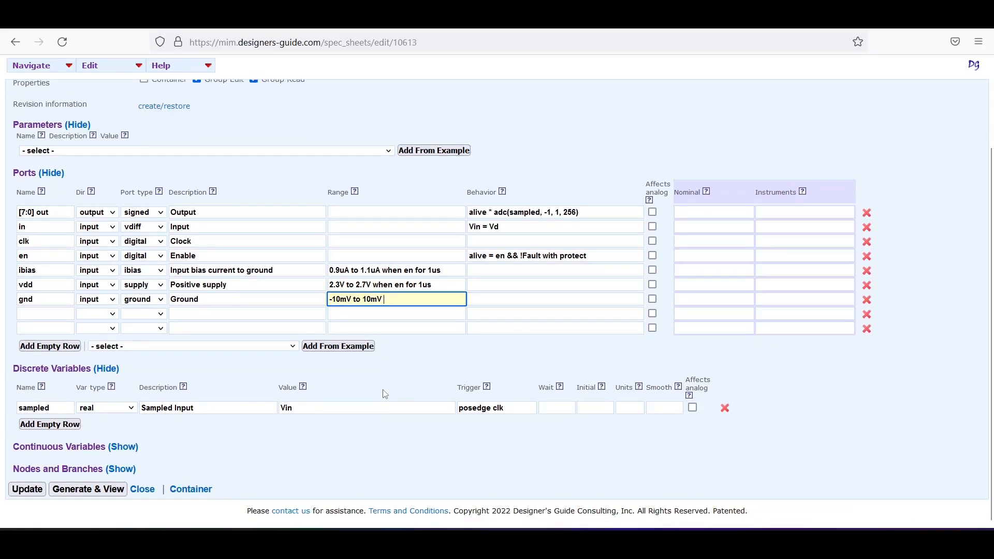
pyautogui.click(89, 490)
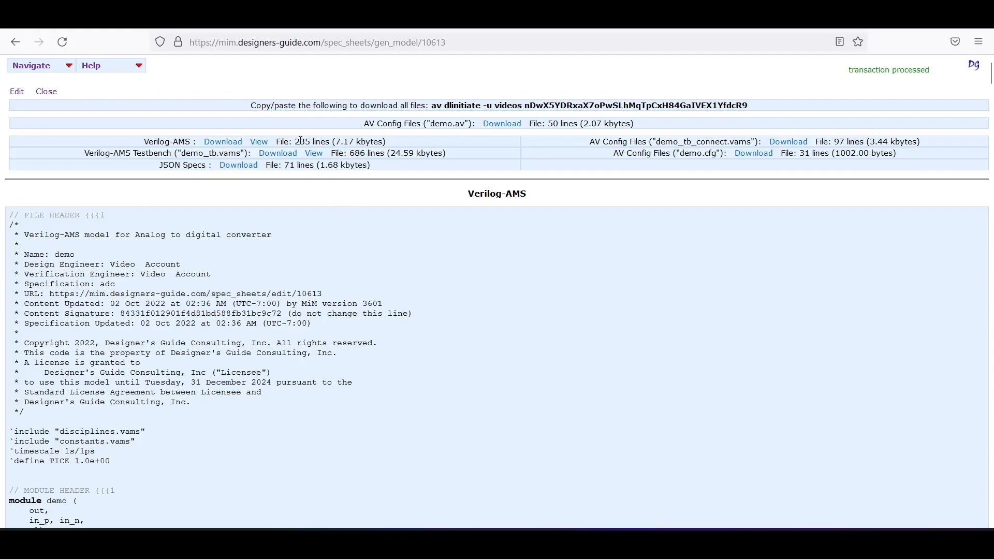
pyautogui.moveTo(295, 142); pyautogui.dragTo(328, 141)
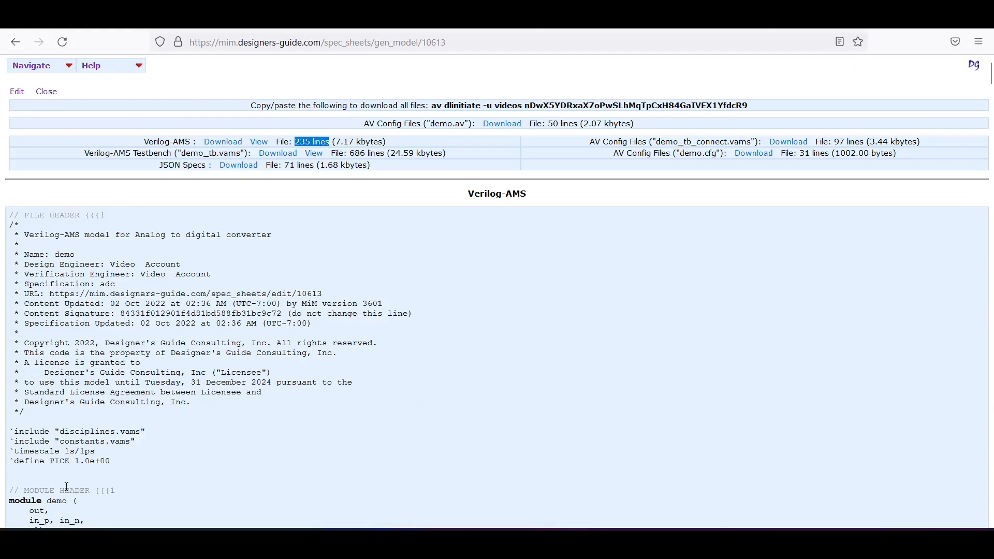
pyautogui.doubleClick(57, 502)
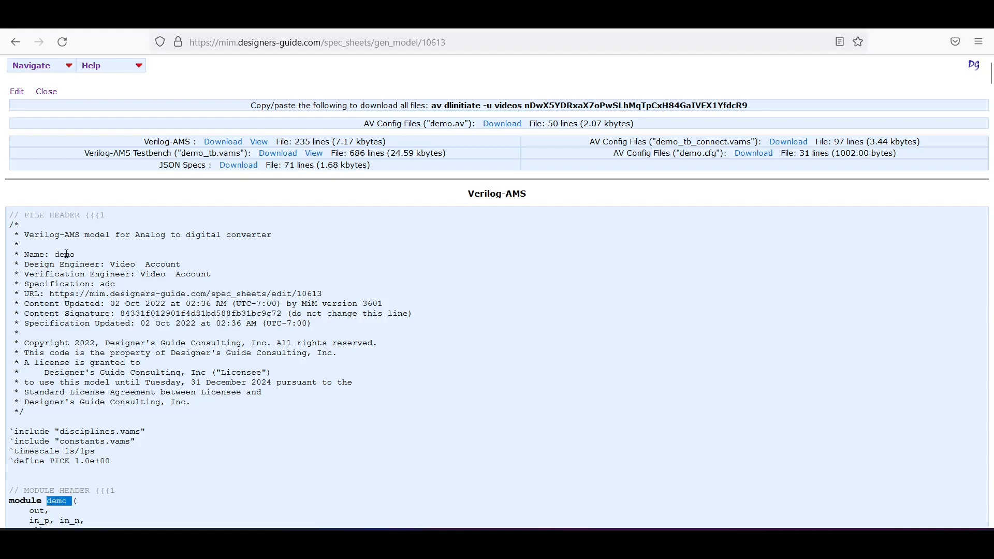
# Step: Return to editing the specification and add the Model Cell parameter with the value "amp"
pyautogui.click(18, 93)
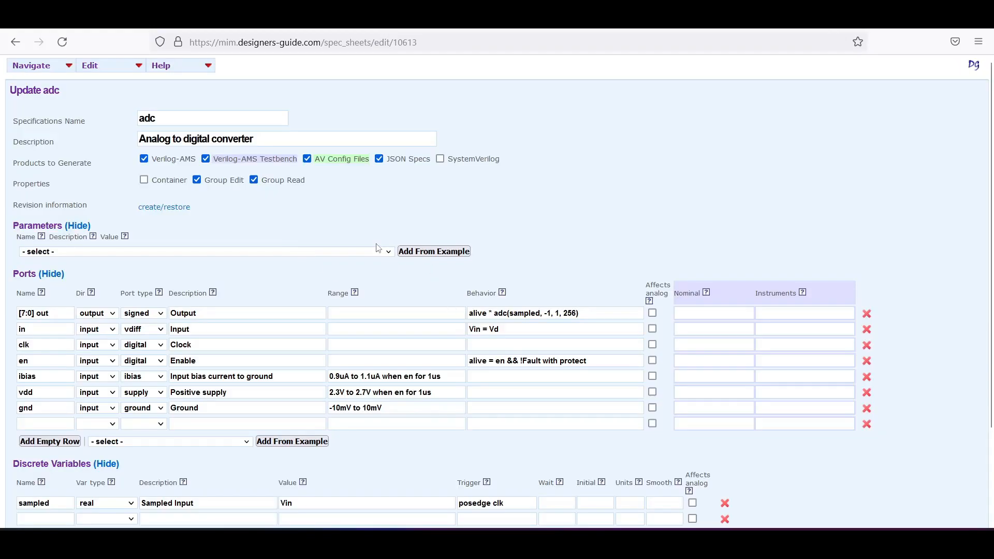
pyautogui.click(388, 255)
pyautogui.press('m')
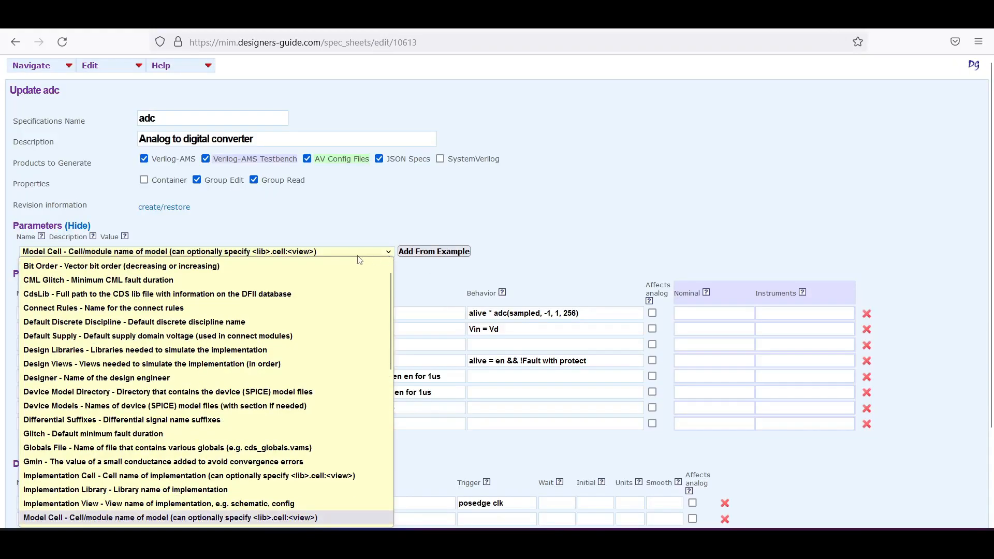
pyautogui.click(416, 252)
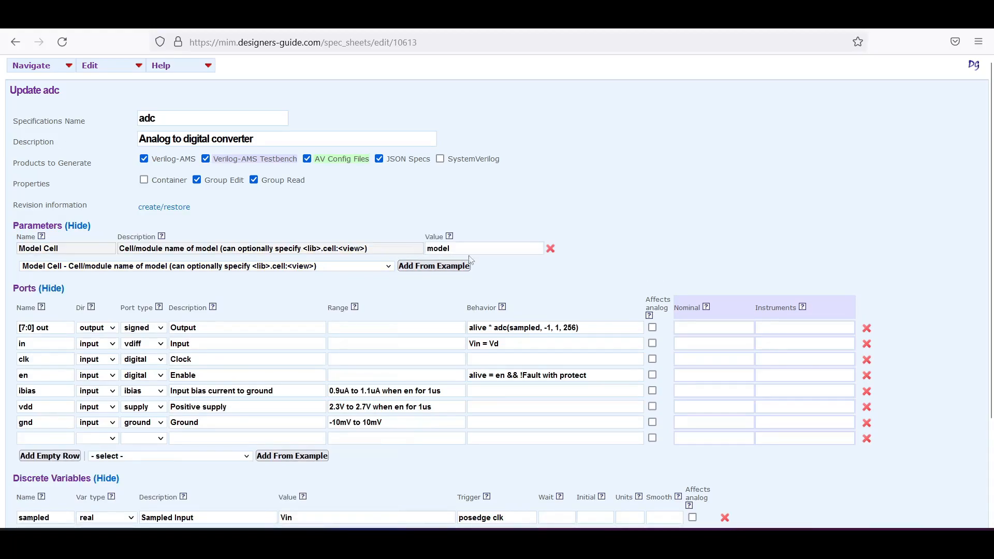
pyautogui.doubleClick(448, 249)
pyautogui.write('amp')
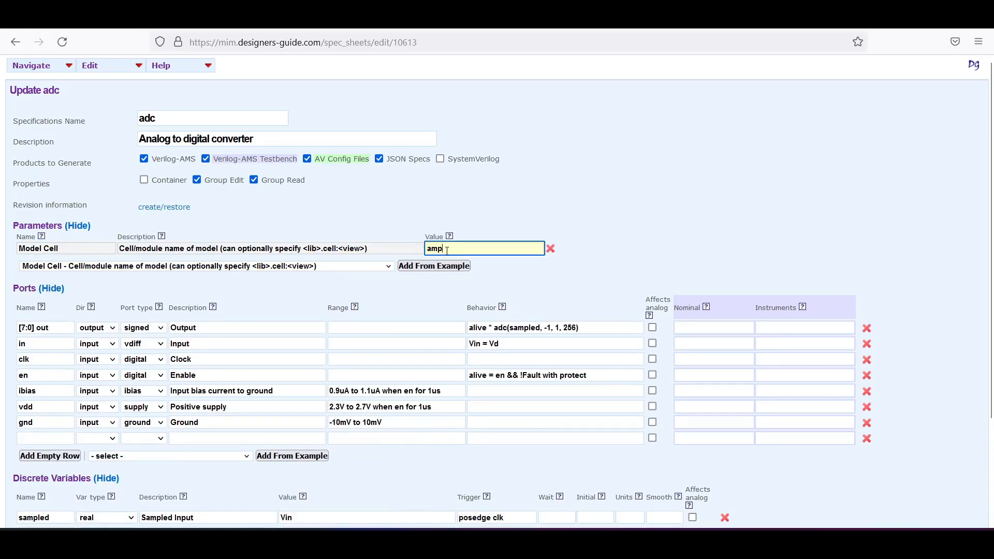
# Step: Regenerate and view the products with the Model Cell parameter applied, highlighting the module name in the Verilog-AMS model
pyautogui.scroll(-3, 446, 210)
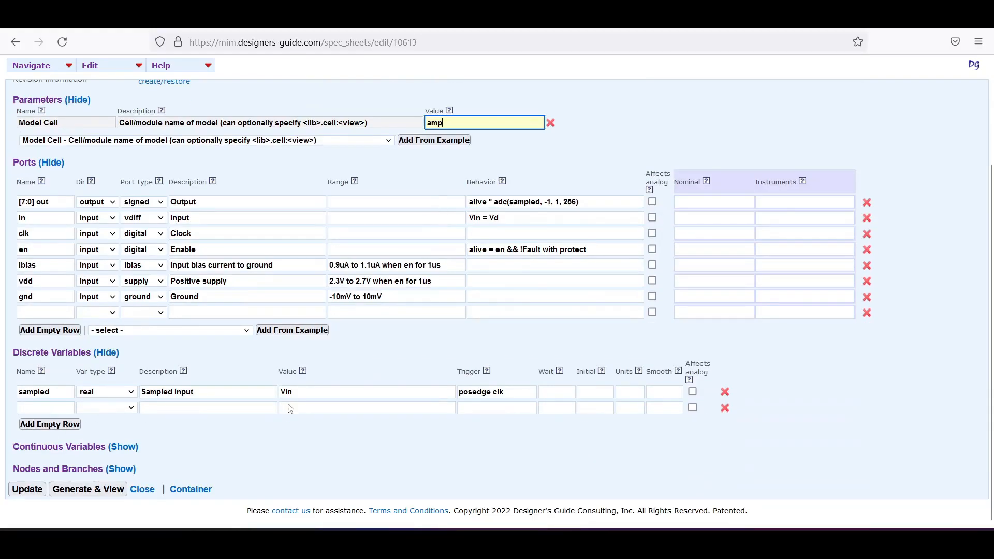
pyautogui.click(91, 490)
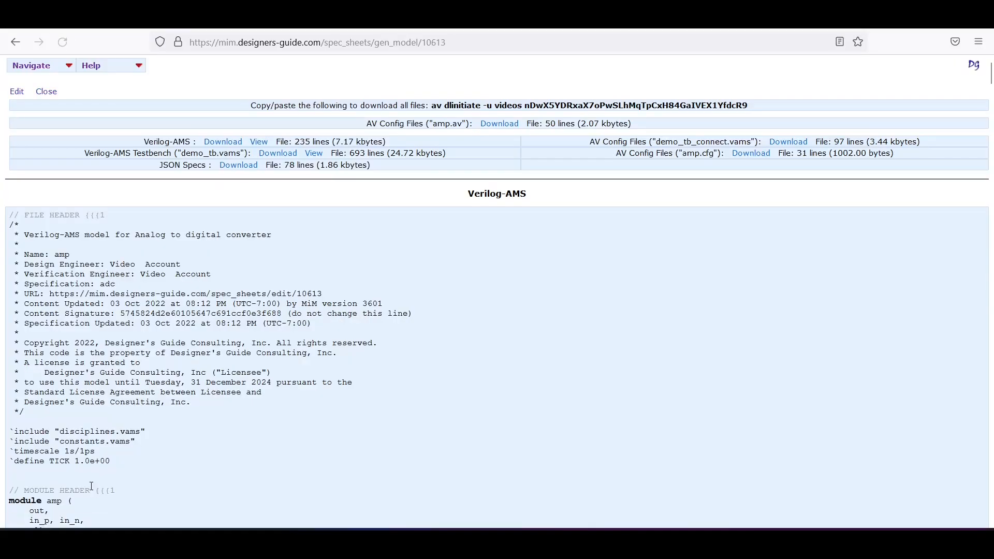
pyautogui.doubleClick(55, 501)
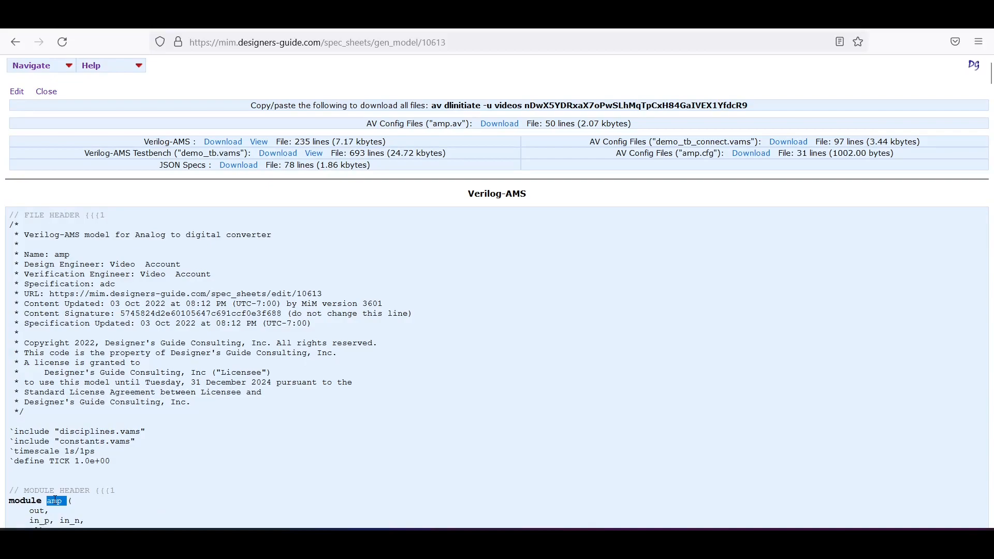